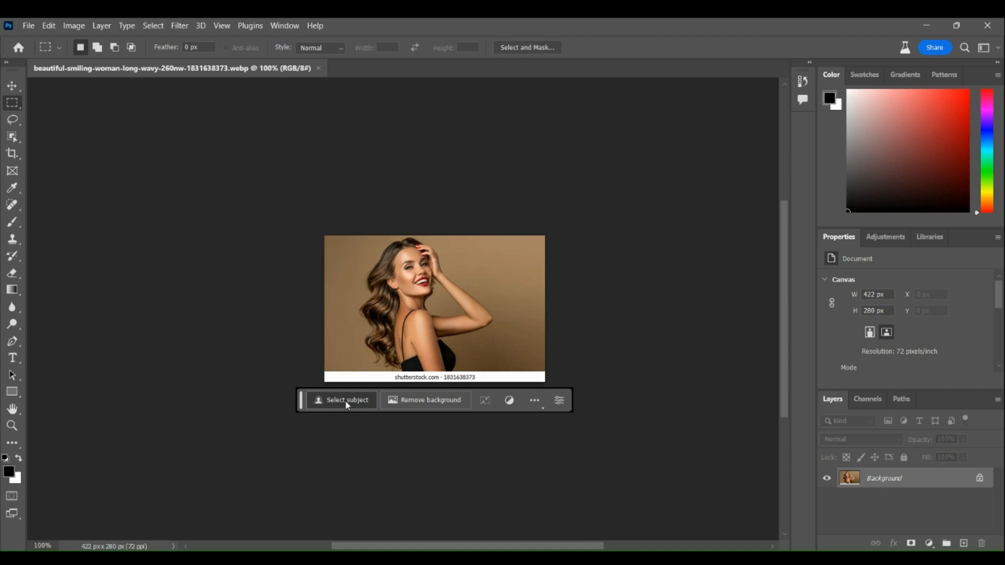
Select the background around the woman, fill it generatively with the prompt "balcony", and review the variations.
{"action": "left_click", "coordinate": [346, 404]}
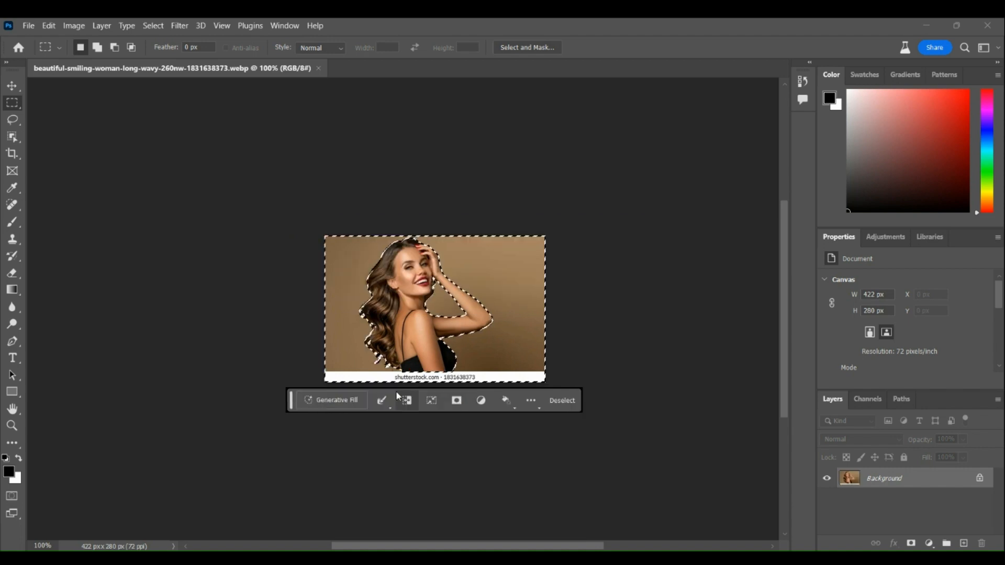
{"action": "left_click", "coordinate": [334, 401]}
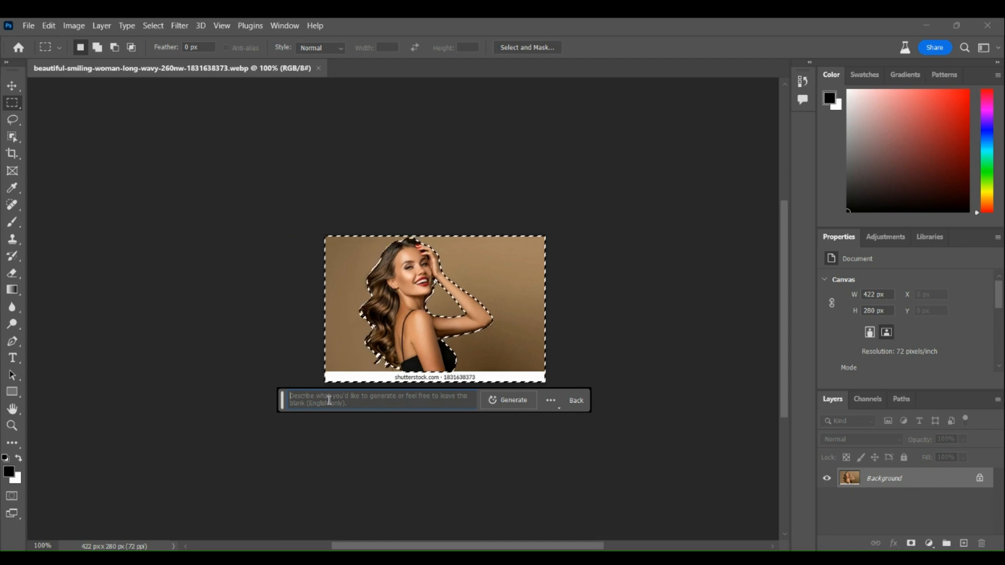
{"action": "type", "text": "ba"}
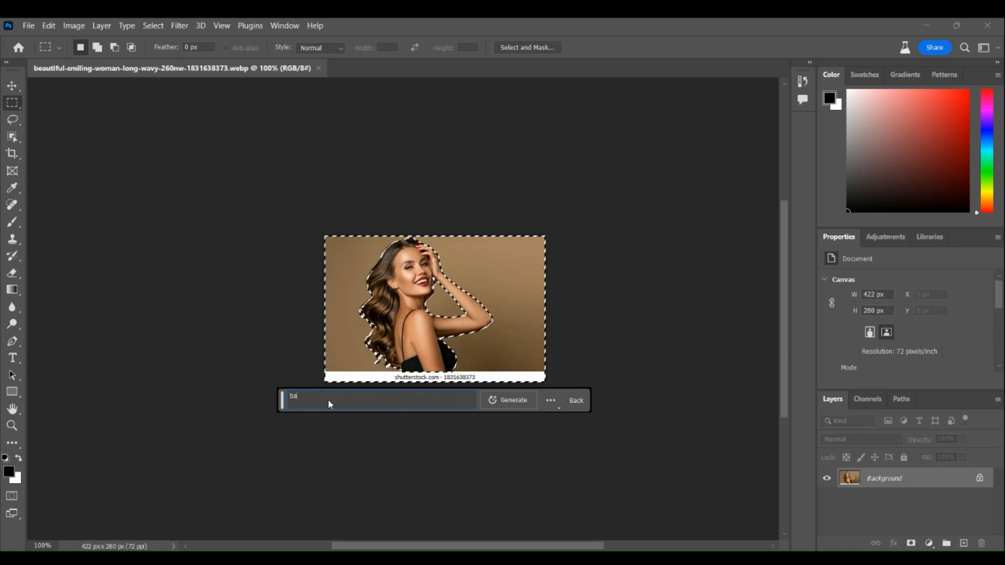
{"action": "type", "text": "lcony"}
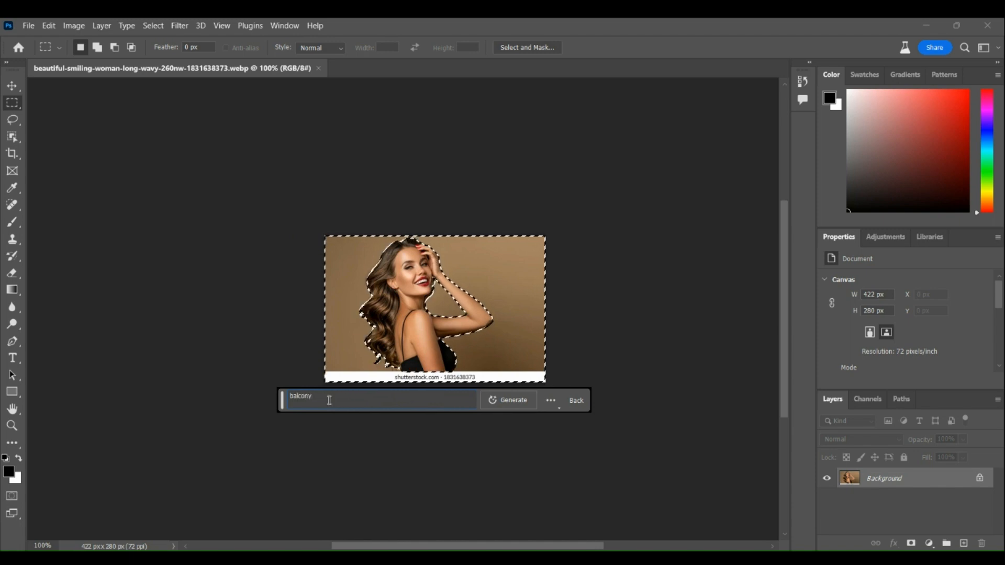
{"action": "key", "text": "Return"}
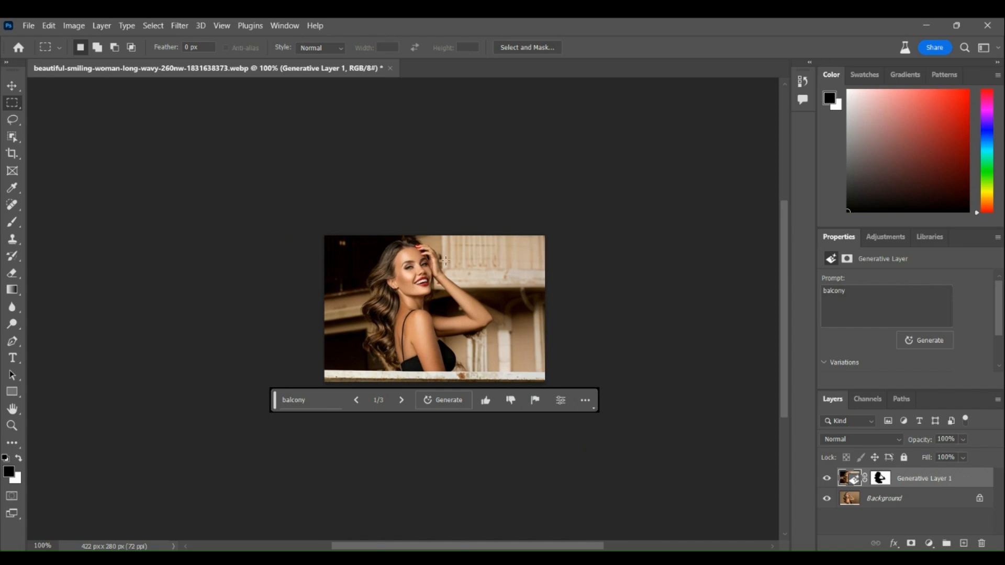
{"action": "left_click", "coordinate": [402, 401]}
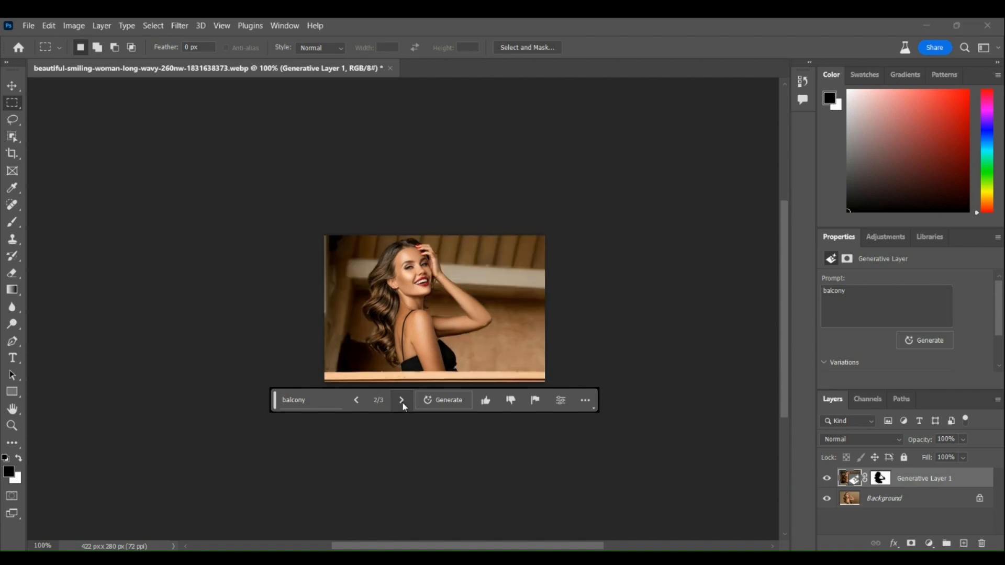
{"action": "left_click", "coordinate": [402, 402]}
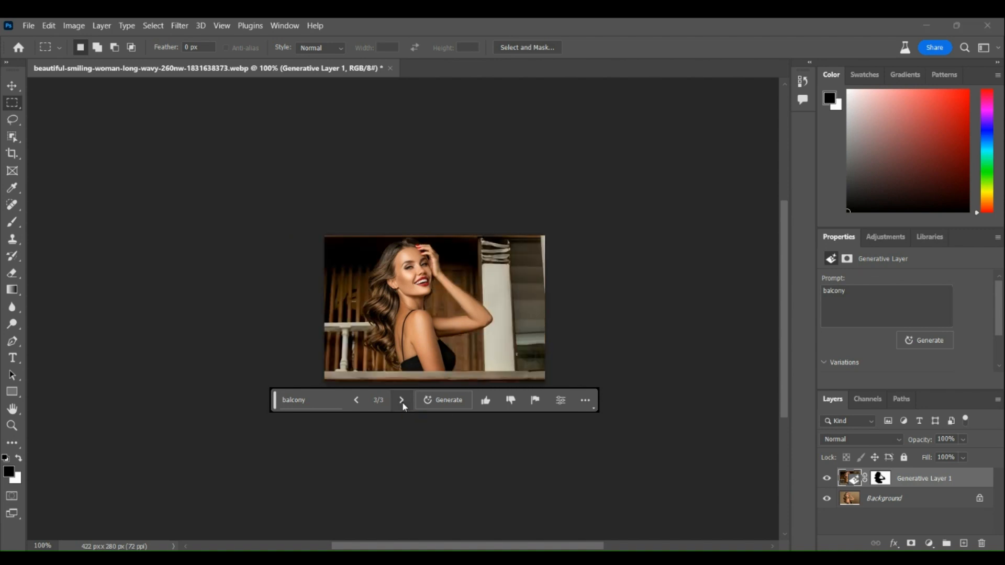
Regenerate the background of the woman's photo with the prompt "balcony with mountain view".
{"action": "left_click", "coordinate": [313, 400]}
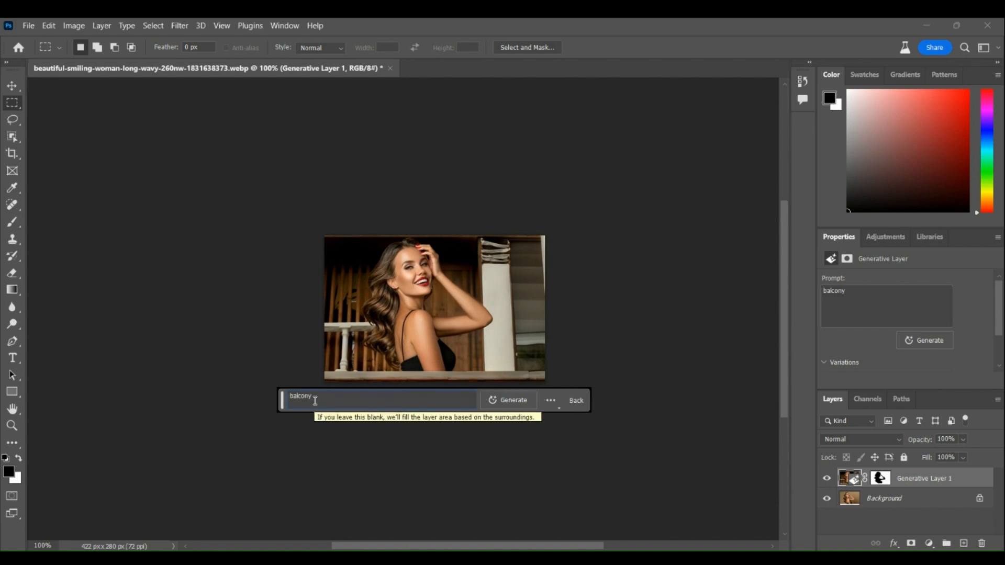
{"action": "type", "text": "with "}
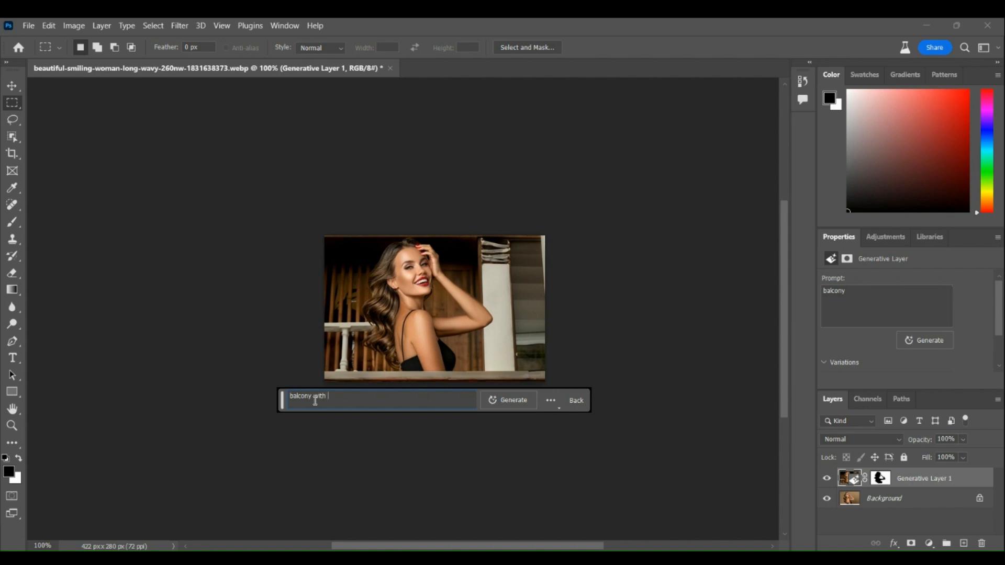
{"action": "type", "text": "mountain view"}
{"action": "key", "text": "Return"}
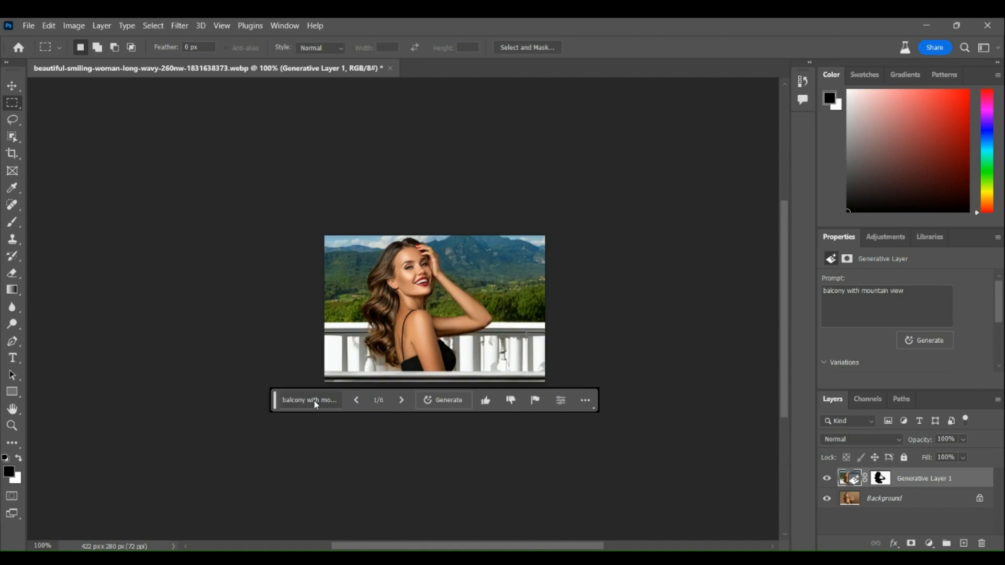
Compare all generated background variations, from the mountain views to the earlier plain balconies, ending on the first one.
{"action": "left_click", "coordinate": [401, 402]}
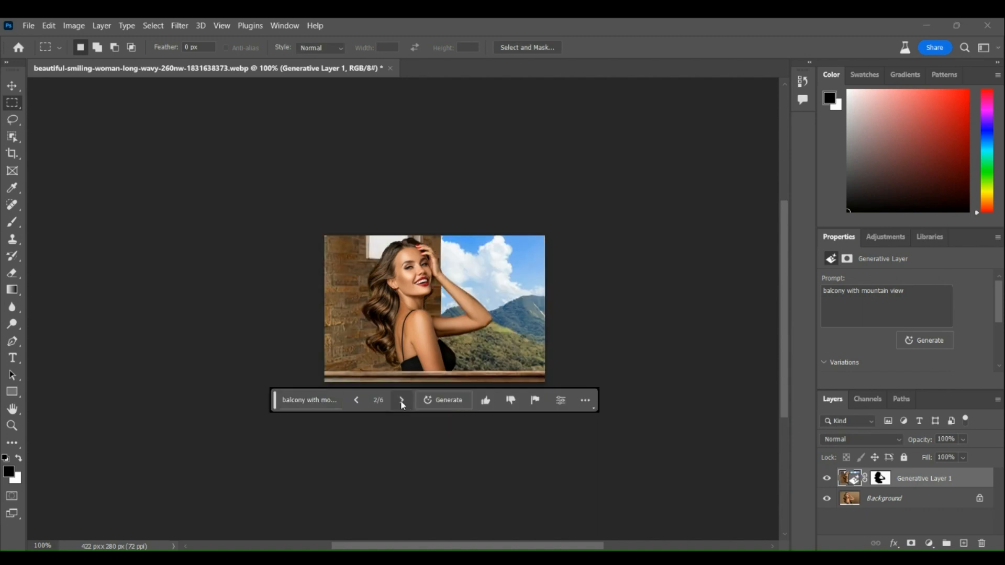
{"action": "left_click", "coordinate": [402, 402]}
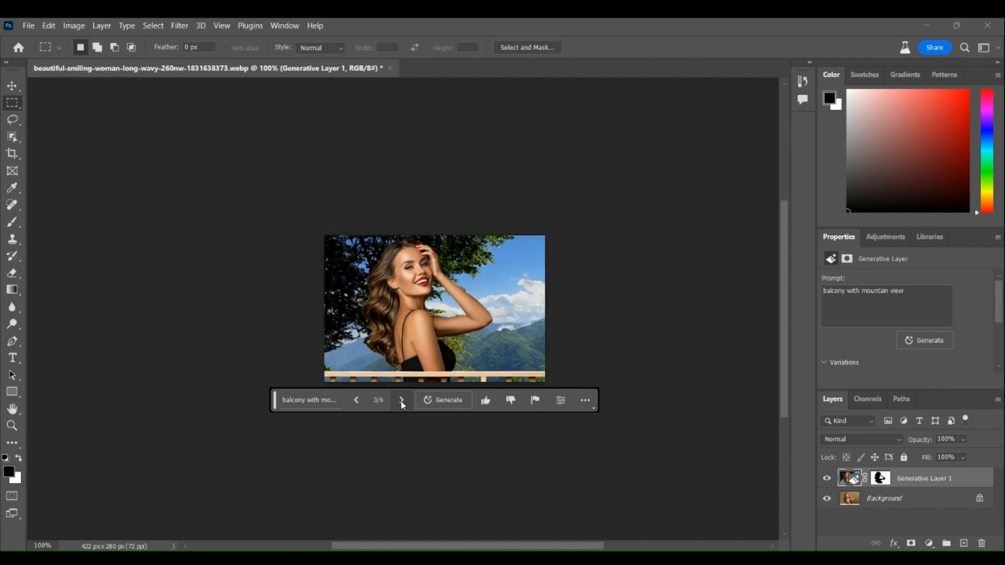
{"action": "left_click", "coordinate": [401, 401]}
{"action": "left_click", "coordinate": [402, 401]}
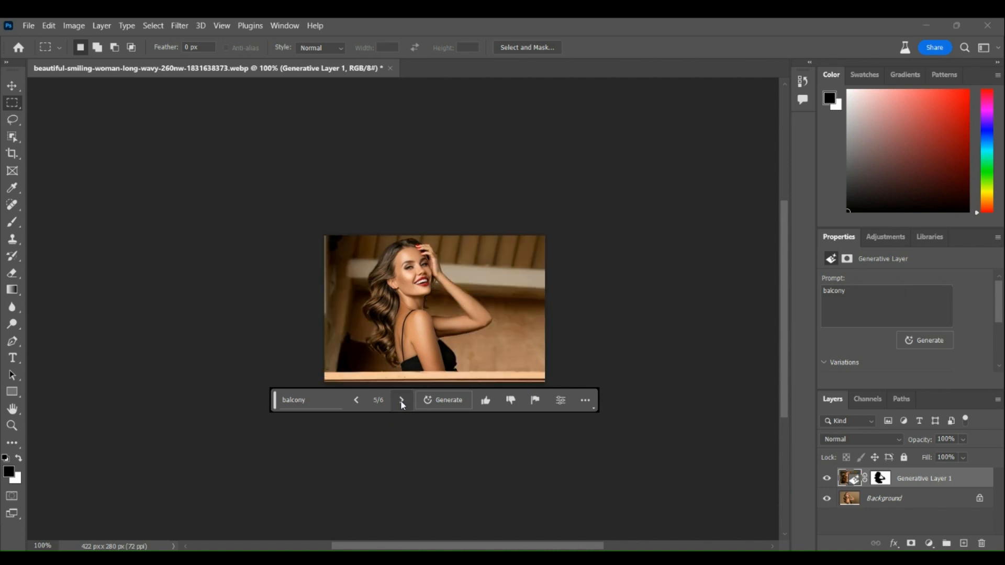
{"action": "left_click", "coordinate": [401, 401]}
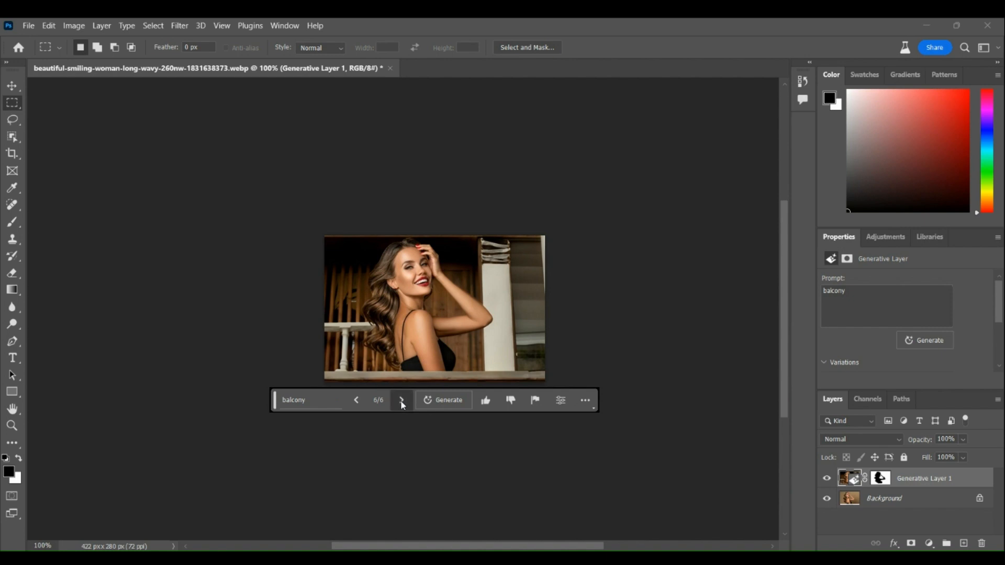
{"action": "left_click", "coordinate": [402, 401]}
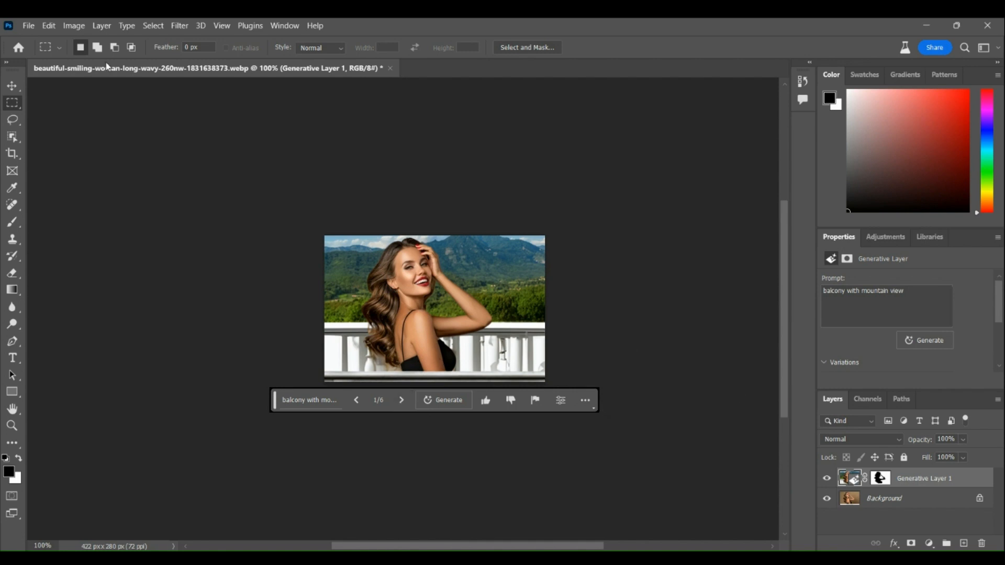
Outline the woman's long wavy hair with the Lasso tool and fill it generatively with the prompt "blonde ponytail hair".
{"action": "left_click", "coordinate": [18, 121]}
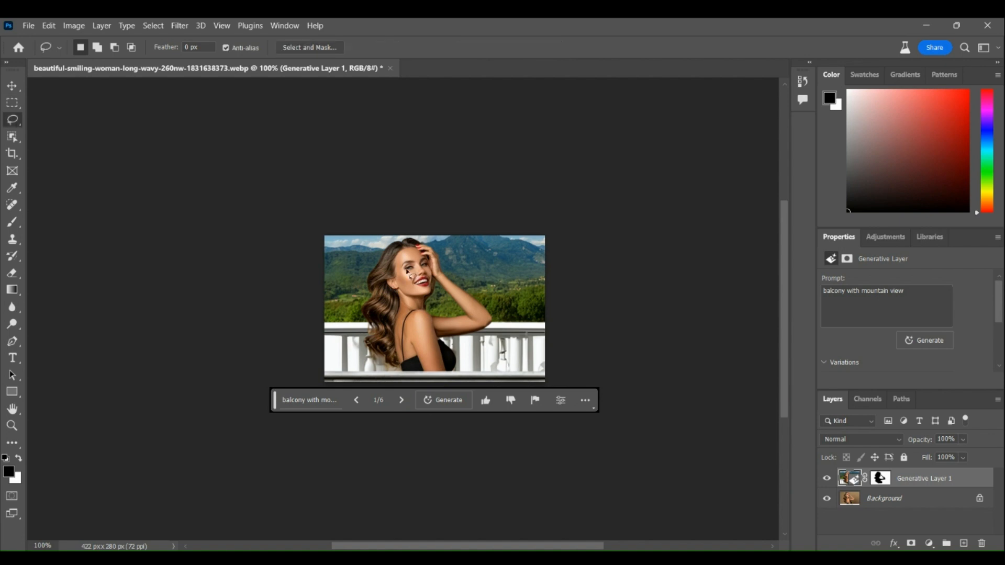
{"action": "mouse_move", "coordinate": [419, 250]}
{"action": "left_mouse_down"}
{"action": "mouse_move", "coordinate": [394, 269]}
{"action": "mouse_move", "coordinate": [395, 368]}
{"action": "mouse_move", "coordinate": [367, 351]}
{"action": "mouse_move", "coordinate": [361, 314]}
{"action": "mouse_move", "coordinate": [372, 301]}
{"action": "mouse_move", "coordinate": [370, 271]}
{"action": "mouse_move", "coordinate": [400, 239]}
{"action": "mouse_move", "coordinate": [419, 240]}
{"action": "mouse_move", "coordinate": [412, 249]}
{"action": "left_mouse_up"}
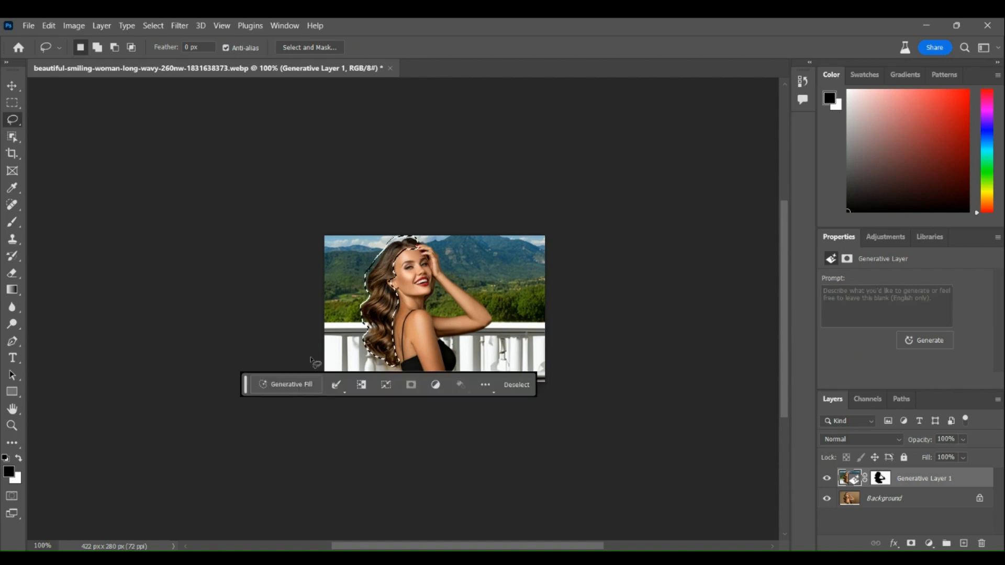
{"action": "left_click", "coordinate": [282, 385]}
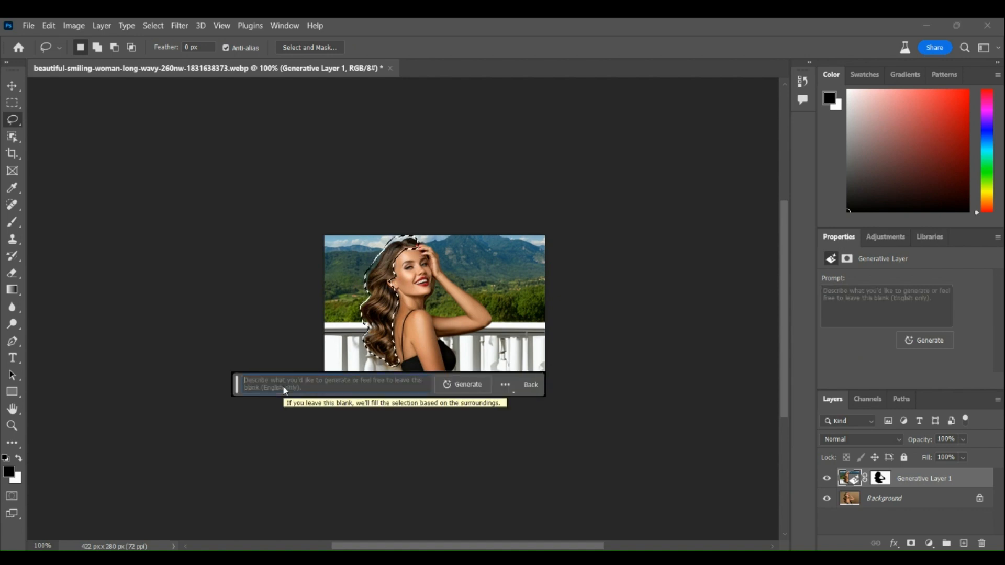
{"action": "type", "text": "bl"}
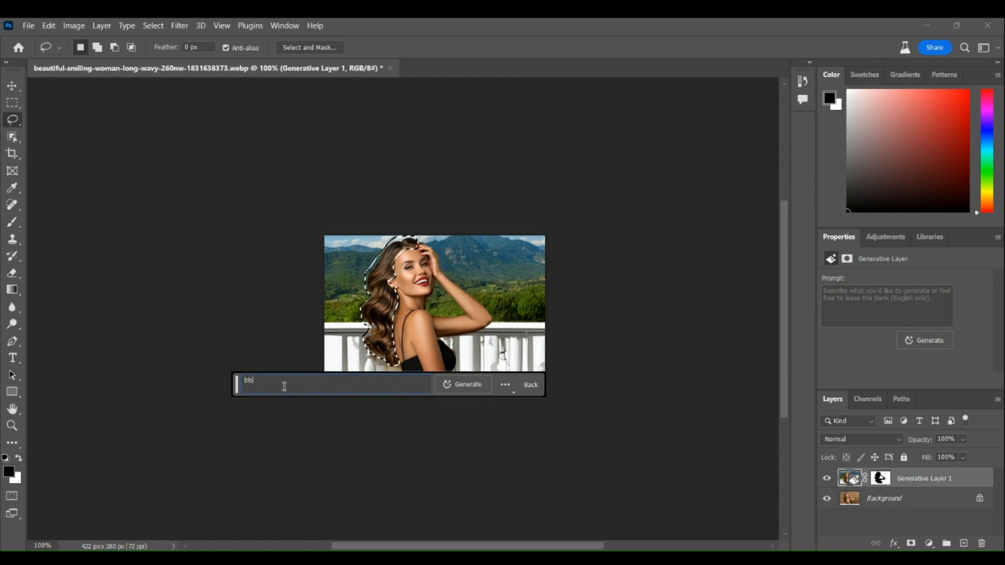
{"action": "type", "text": "onde straigh"}
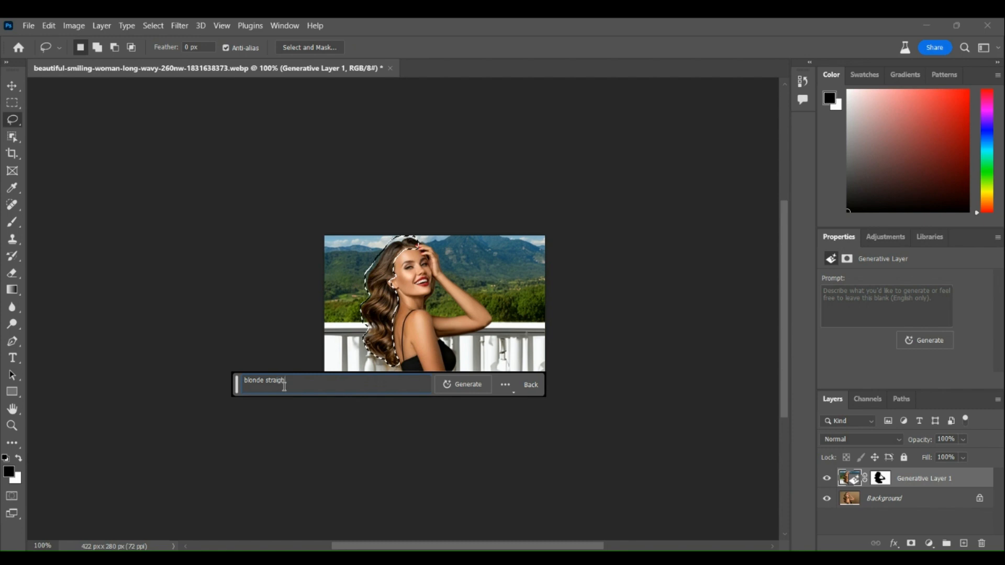
{"action": "key", "text": "BackSpace"}
{"action": "key", "text": "BackSpace"}
{"action": "key", "text": "BackSpace"}
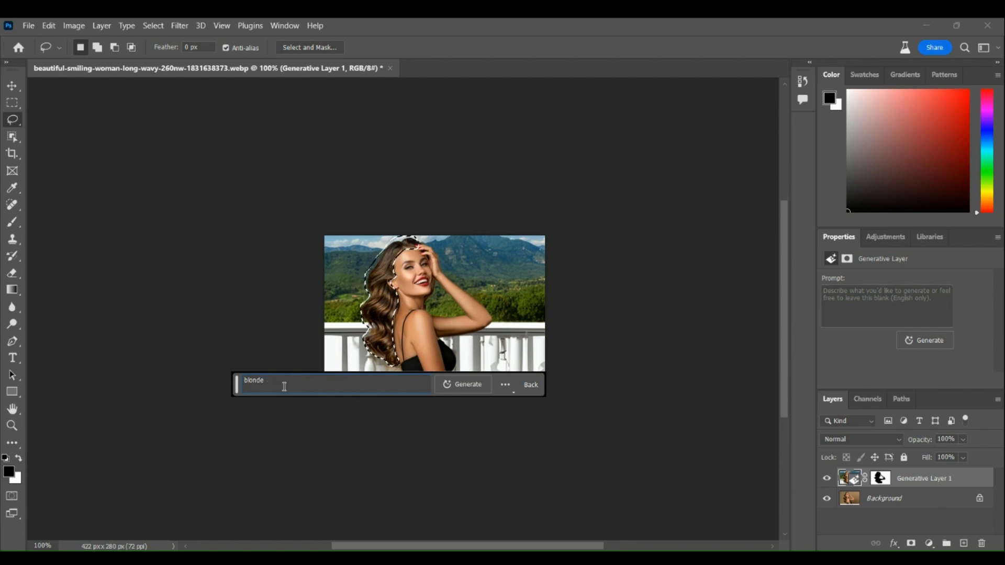
{"action": "type", "text": "ponytail ..."}
{"action": "key", "text": "Return"}
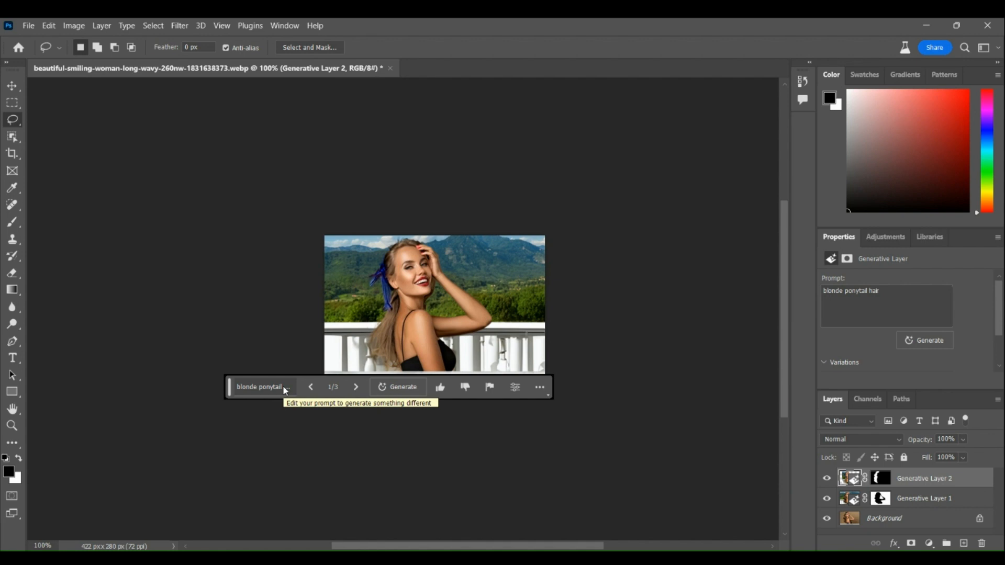
Compare the generated variations of the blonde ponytail hair.
{"action": "left_click", "coordinate": [355, 389]}
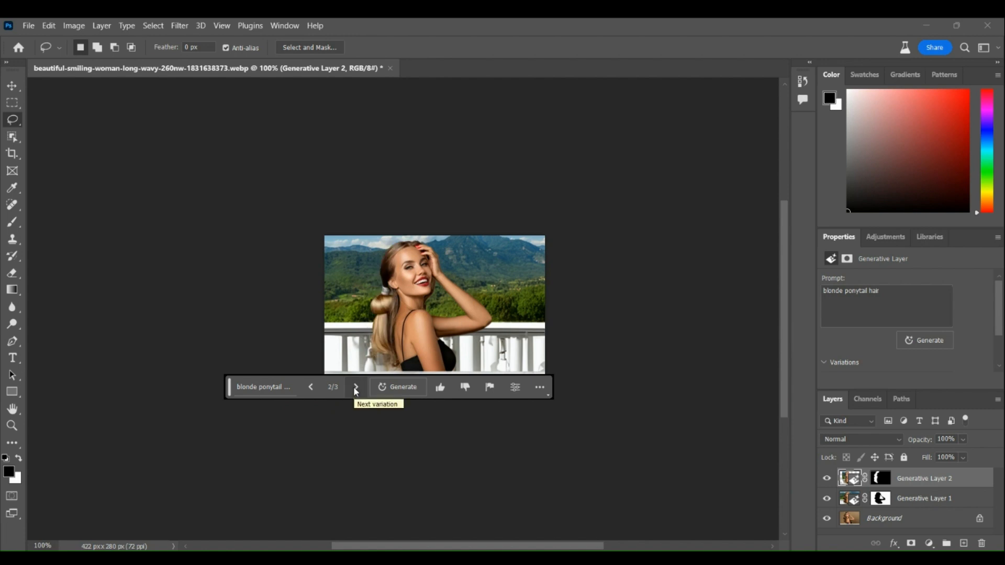
{"action": "left_click", "coordinate": [355, 388]}
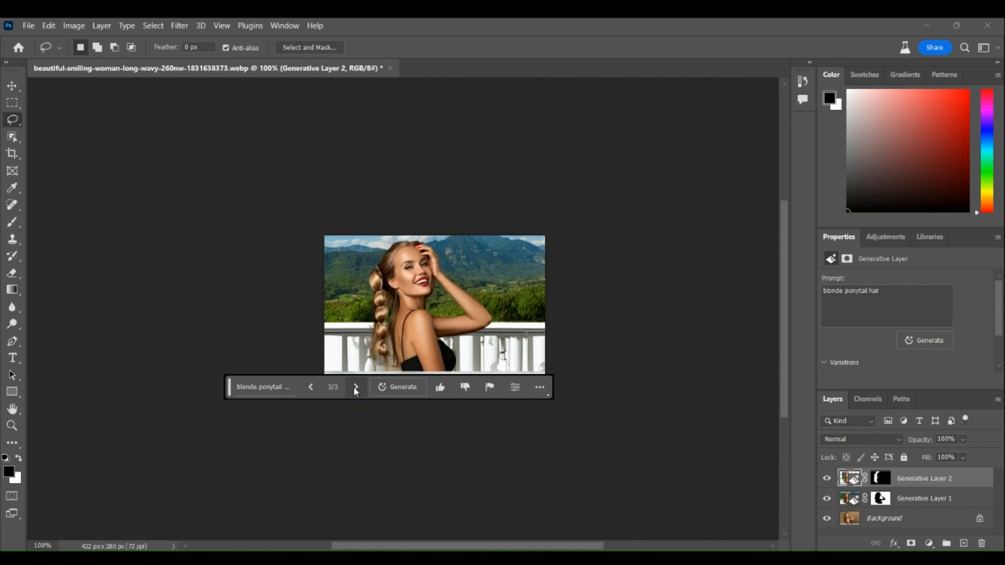
{"action": "left_click", "coordinate": [355, 388]}
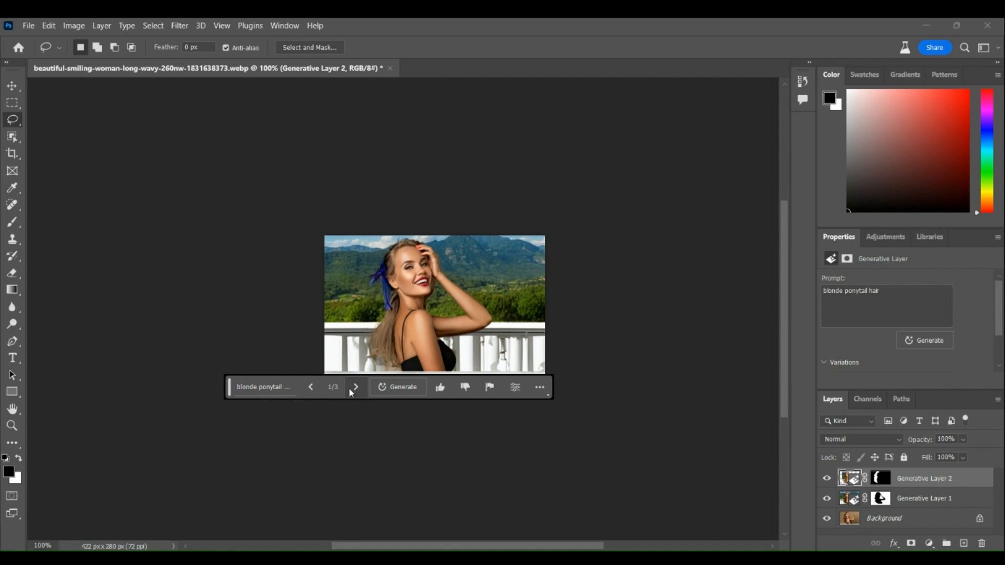
{"action": "left_click", "coordinate": [356, 390]}
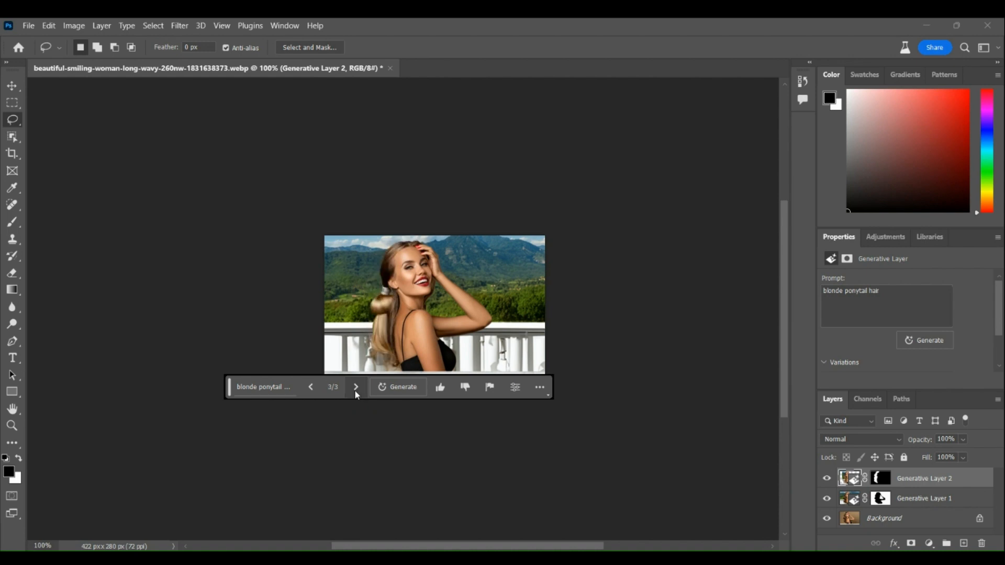
Regenerate the woman's hair with the prompt "blonde high ponytail hair".
{"action": "left_click", "coordinate": [290, 384]}
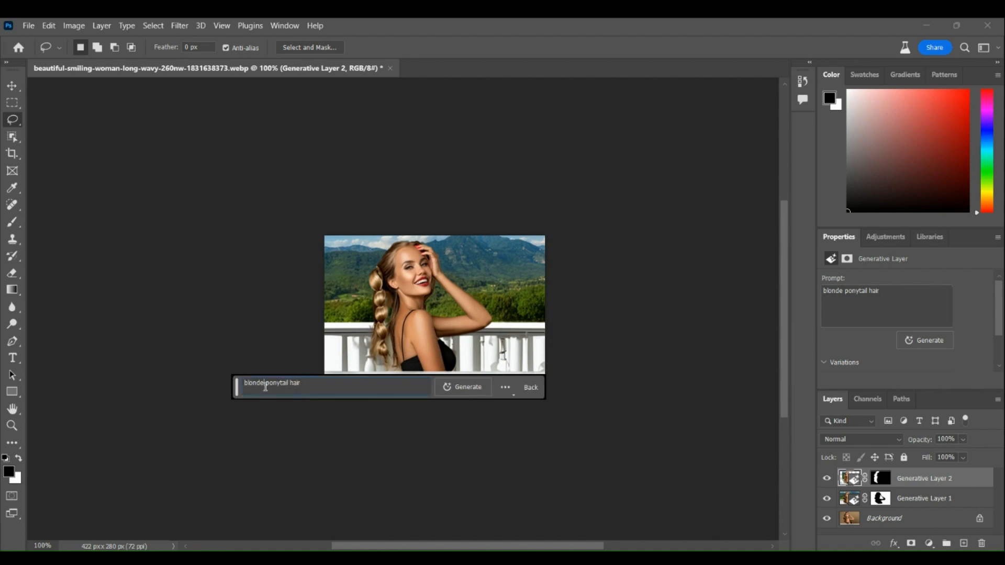
{"action": "type", "text": "high"}
{"action": "left_click", "coordinate": [460, 386]}
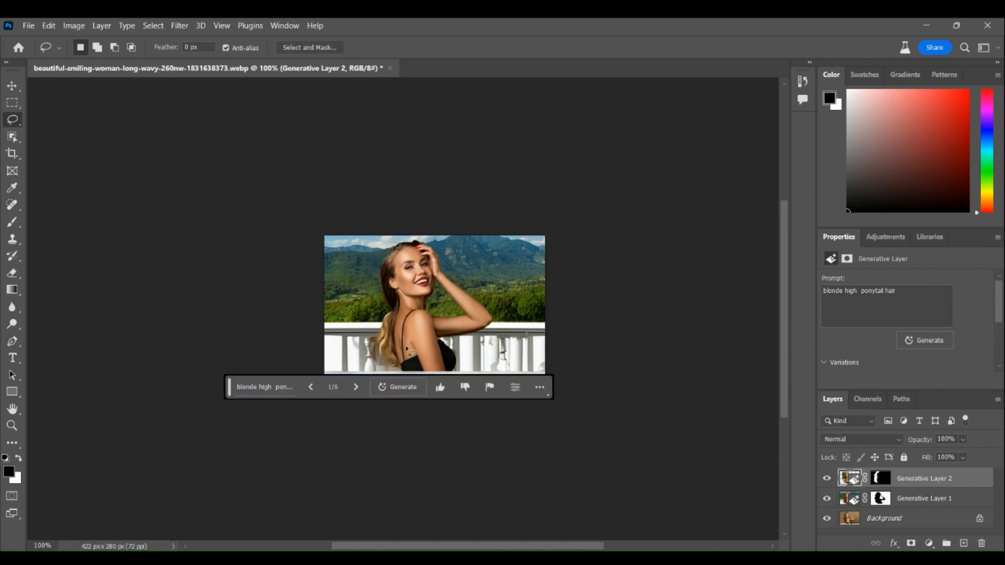
Go through the new and earlier ponytail variations and choose the second one, with the long straight ponytail.
{"action": "left_click", "coordinate": [357, 387]}
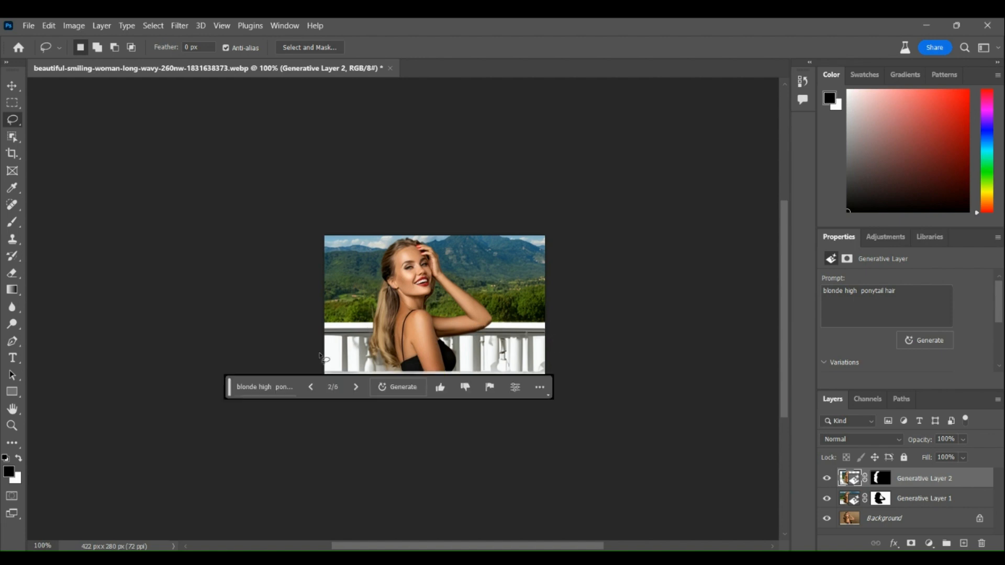
{"action": "left_click", "coordinate": [356, 387]}
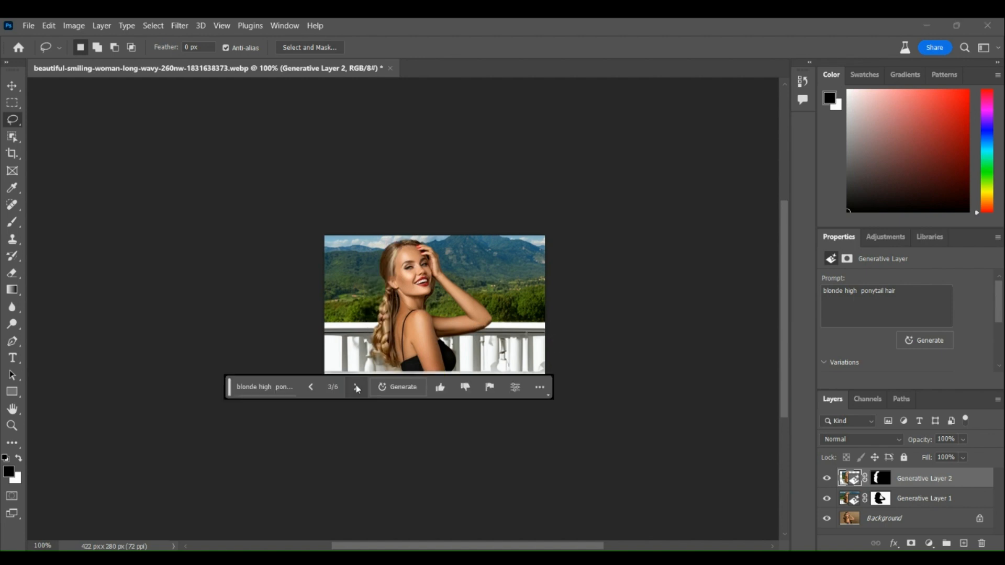
{"action": "left_click", "coordinate": [357, 387]}
{"action": "left_click", "coordinate": [356, 386]}
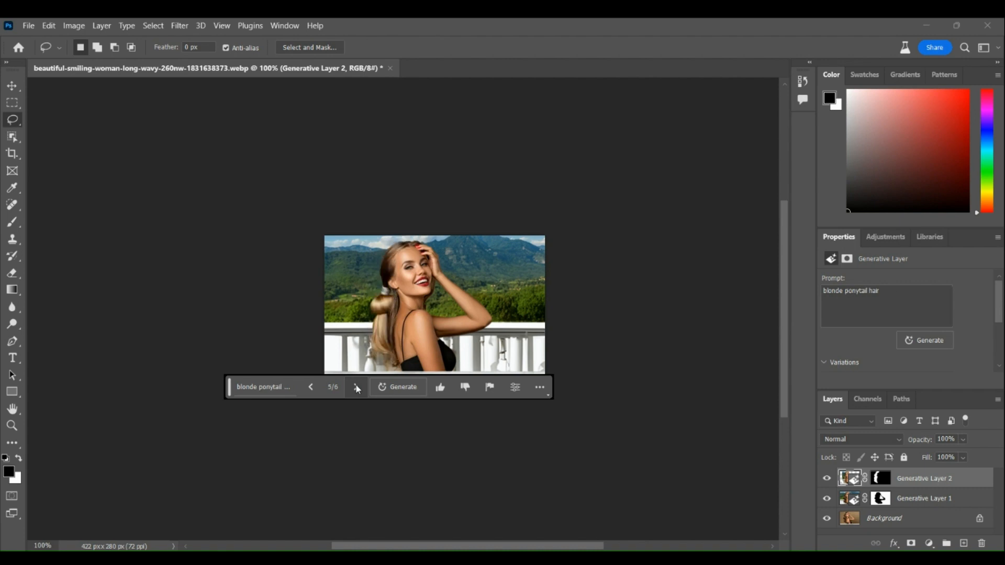
{"action": "left_click", "coordinate": [357, 387]}
{"action": "left_click", "coordinate": [356, 387]}
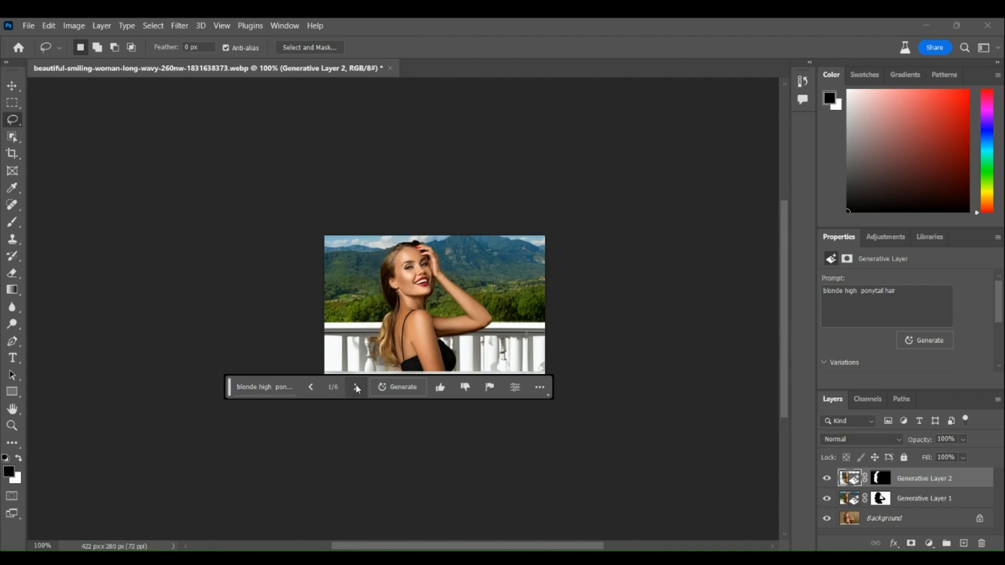
{"action": "left_click", "coordinate": [356, 387]}
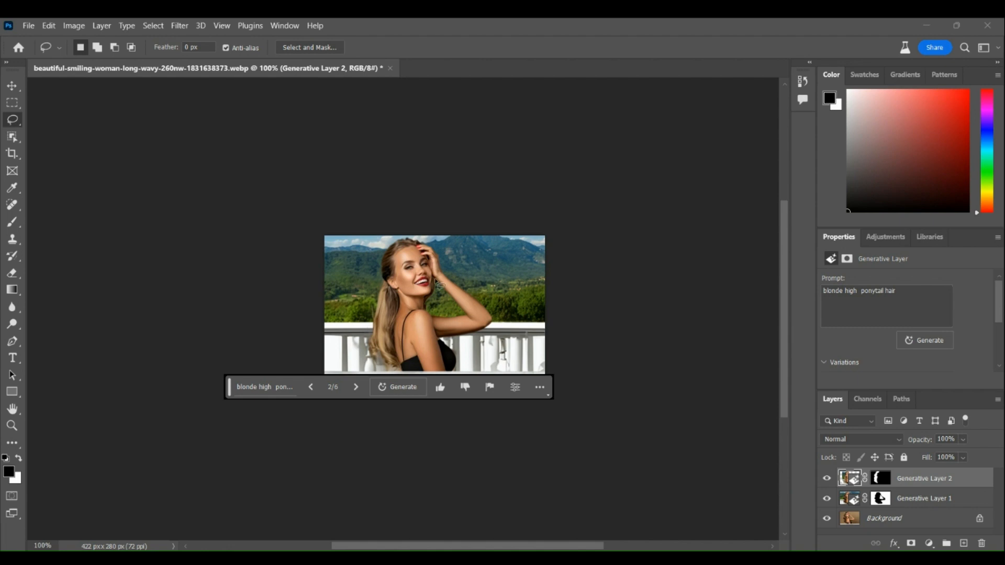
{"action": "scroll", "coordinate": [458, 333], "scroll_direction": "up", "scroll_amount": 1}
{"action": "scroll", "coordinate": [458, 333], "scroll_direction": "left", "scroll_amount": 4}
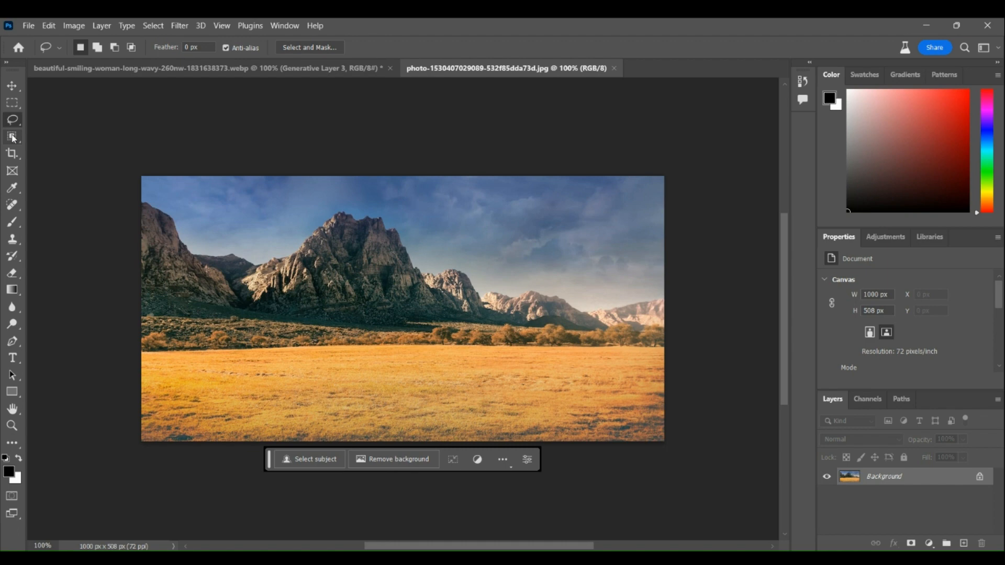
Fill the golden field below the mountains generatively with the prompt "remove" and choose the third variation, with the lake.
{"action": "left_click", "coordinate": [12, 138]}
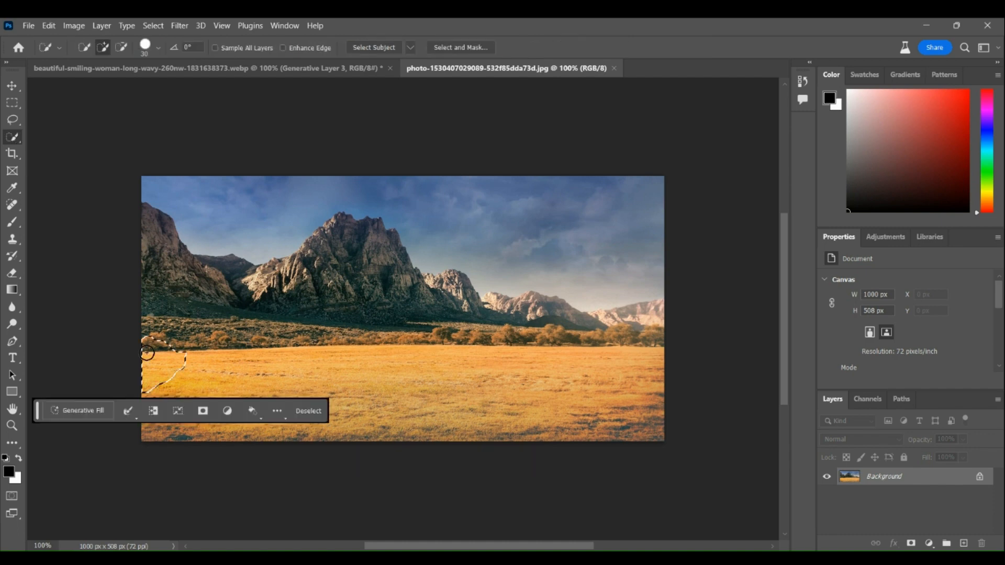
{"action": "left_click_drag", "start_coordinate": [147, 353], "coordinate": [561, 372]}
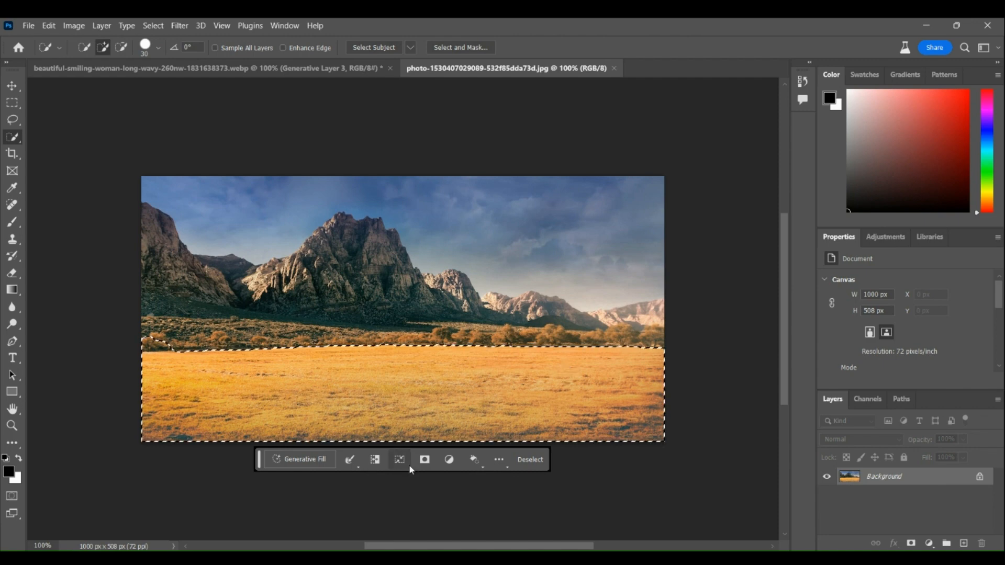
{"action": "left_click", "coordinate": [297, 460]}
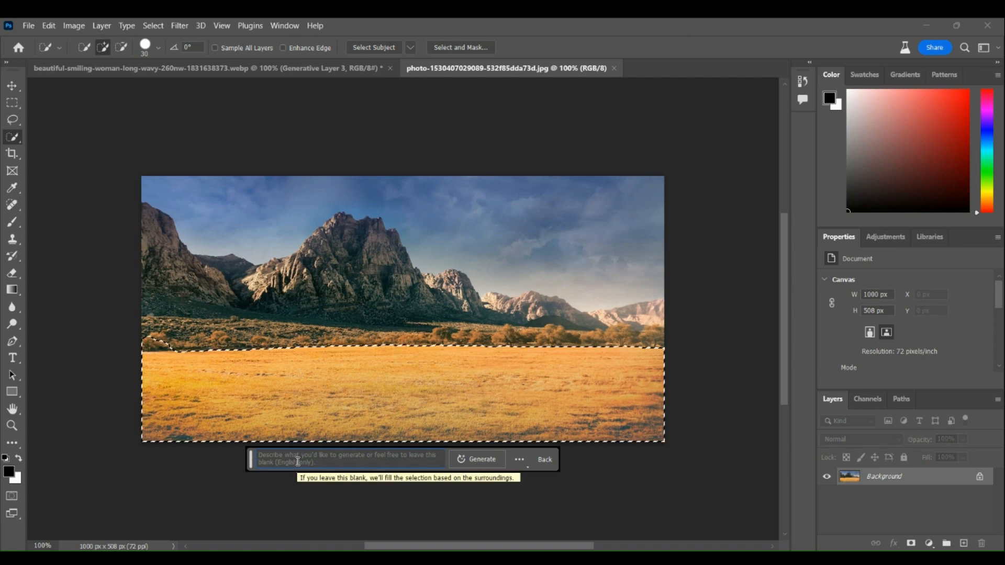
{"action": "type", "text": "remove"}
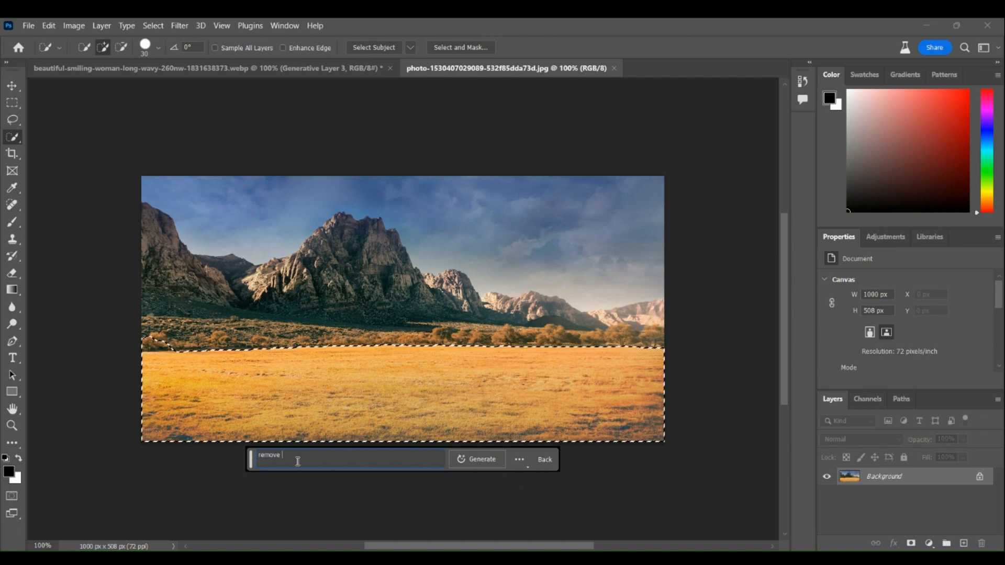
{"action": "key", "text": "Return"}
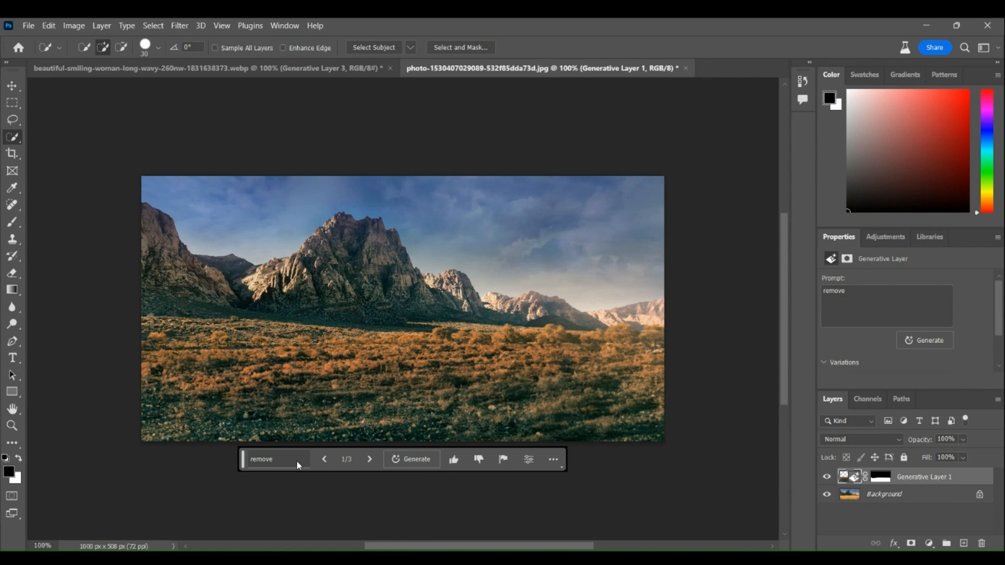
{"action": "left_click", "coordinate": [367, 463]}
{"action": "left_click", "coordinate": [370, 462]}
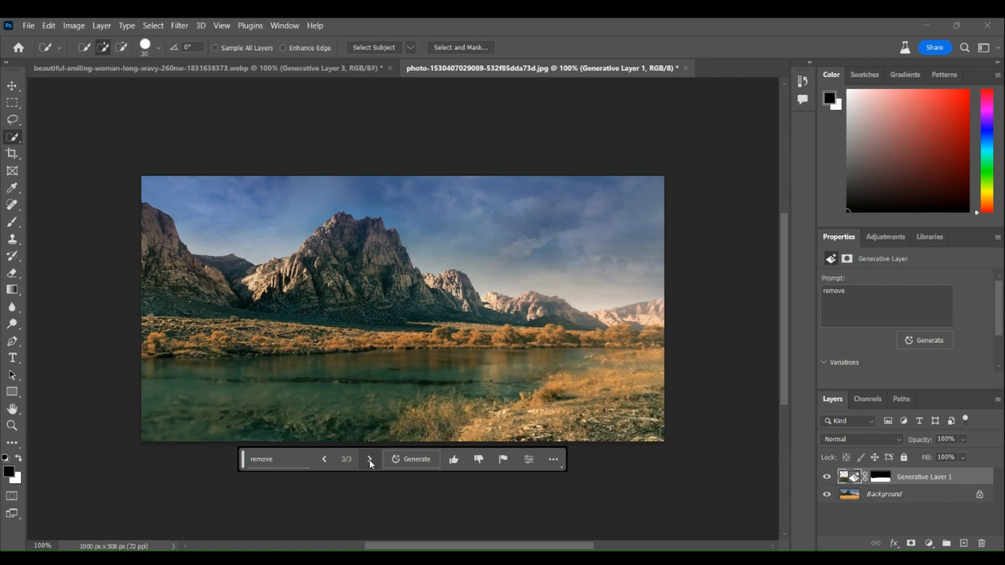
Select the middle stretch of water near the lake's far shore and fill it generatively with the prompt "fishes".
{"action": "key", "text": "l"}
{"action": "left_click_drag", "start_coordinate": [434, 365], "coordinate": [436, 367]}
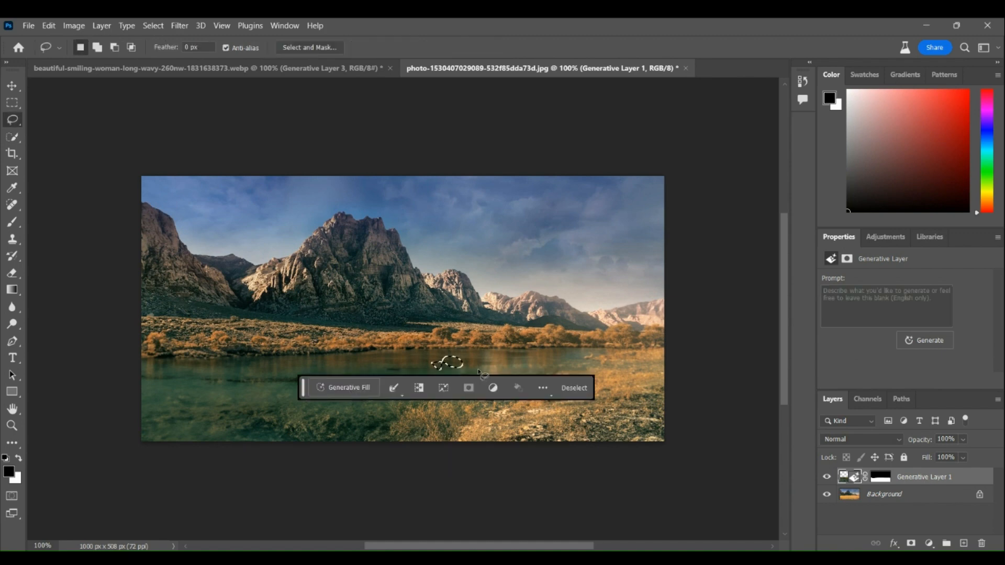
{"action": "left_click", "coordinate": [12, 137]}
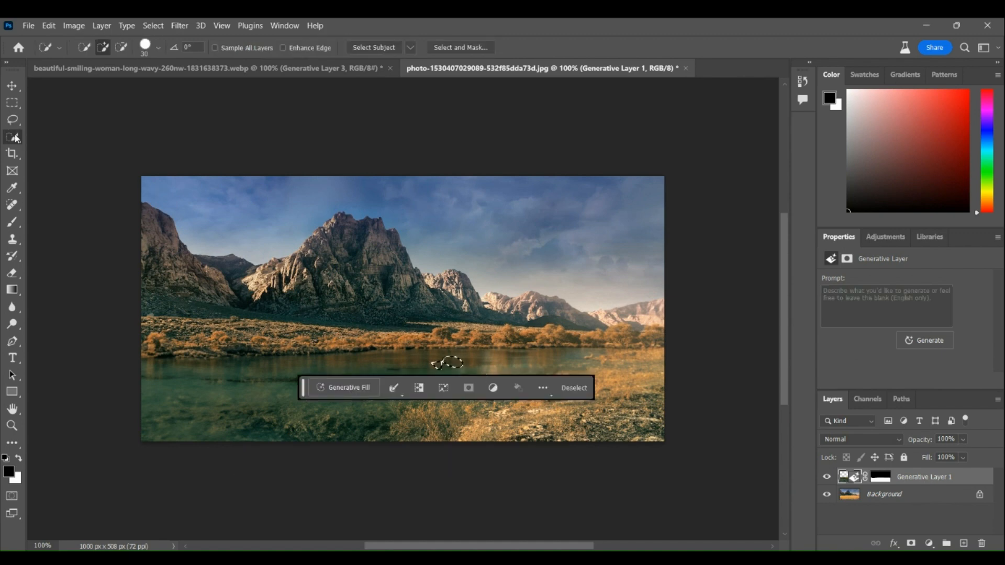
{"action": "left_click", "coordinate": [494, 363]}
{"action": "mouse_move", "coordinate": [526, 364]}
{"action": "left_mouse_down"}
{"action": "mouse_move", "coordinate": [532, 352]}
{"action": "mouse_move", "coordinate": [518, 380]}
{"action": "left_mouse_up"}
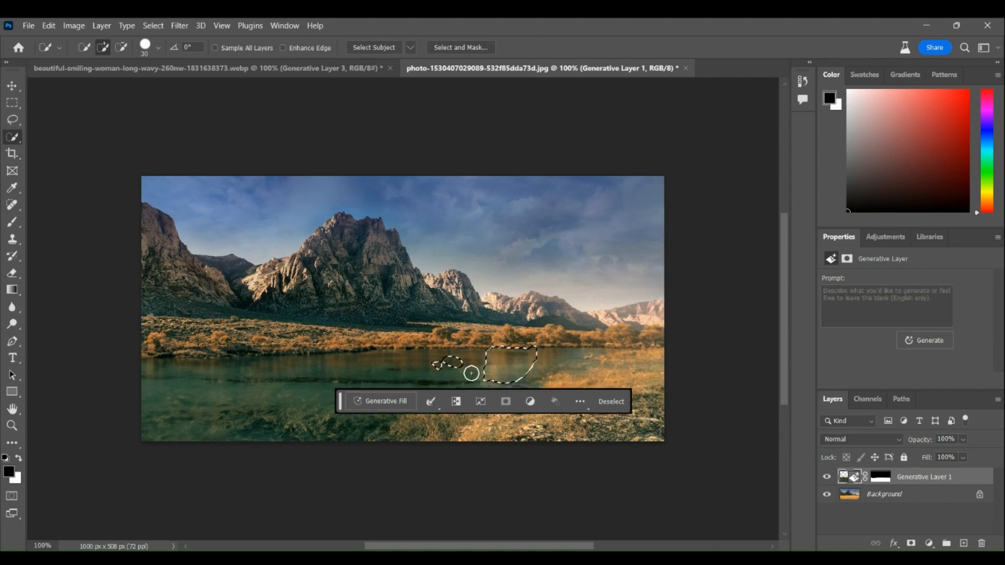
{"action": "mouse_move", "coordinate": [359, 363]}
{"action": "left_mouse_down"}
{"action": "mouse_move", "coordinate": [399, 375]}
{"action": "mouse_move", "coordinate": [395, 368]}
{"action": "left_mouse_up"}
{"action": "left_click", "coordinate": [343, 408]}
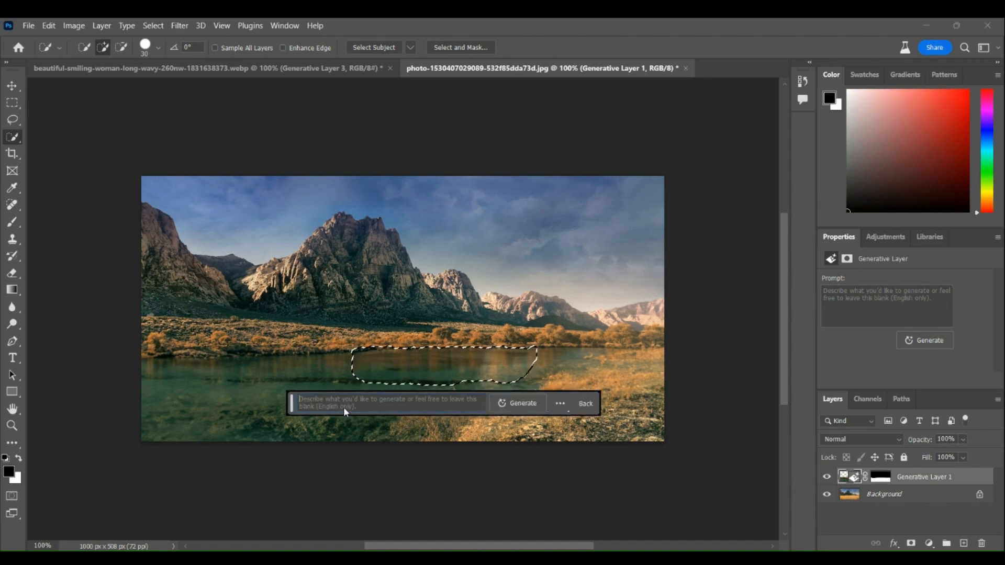
{"action": "type", "text": "flshes"}
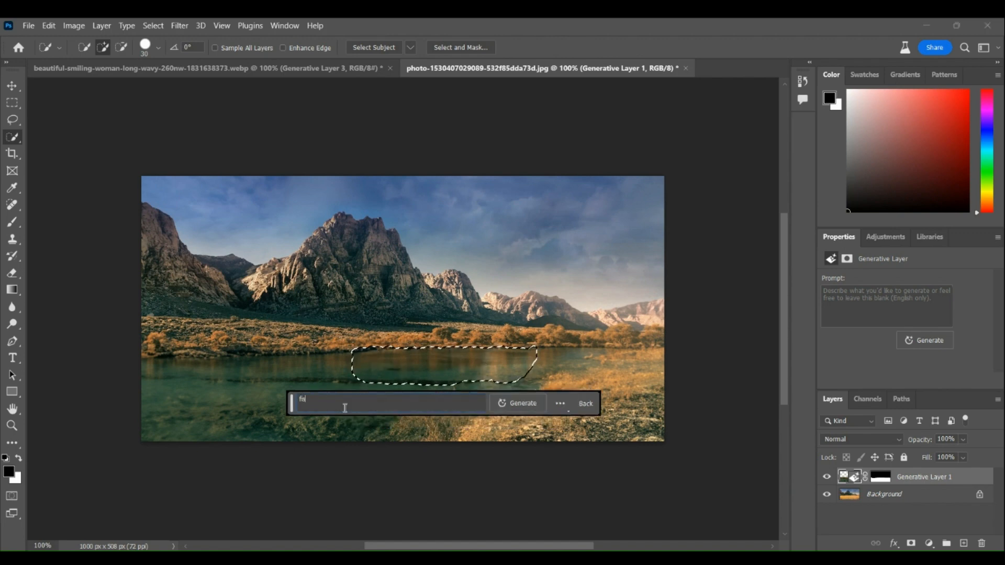
{"action": "key", "text": "Return"}
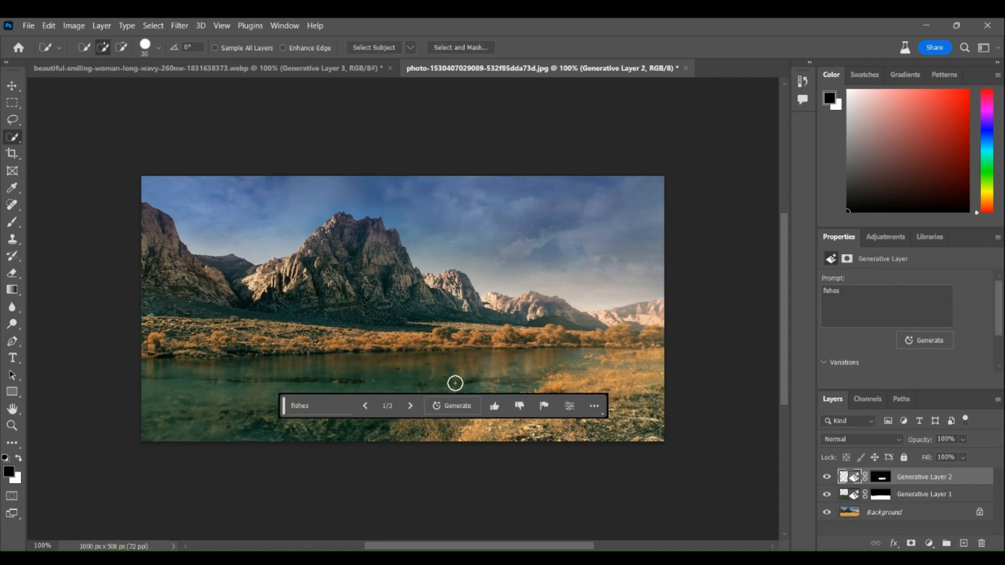
Compare the generated fish variations and choose the third one.
{"action": "left_click", "coordinate": [412, 406]}
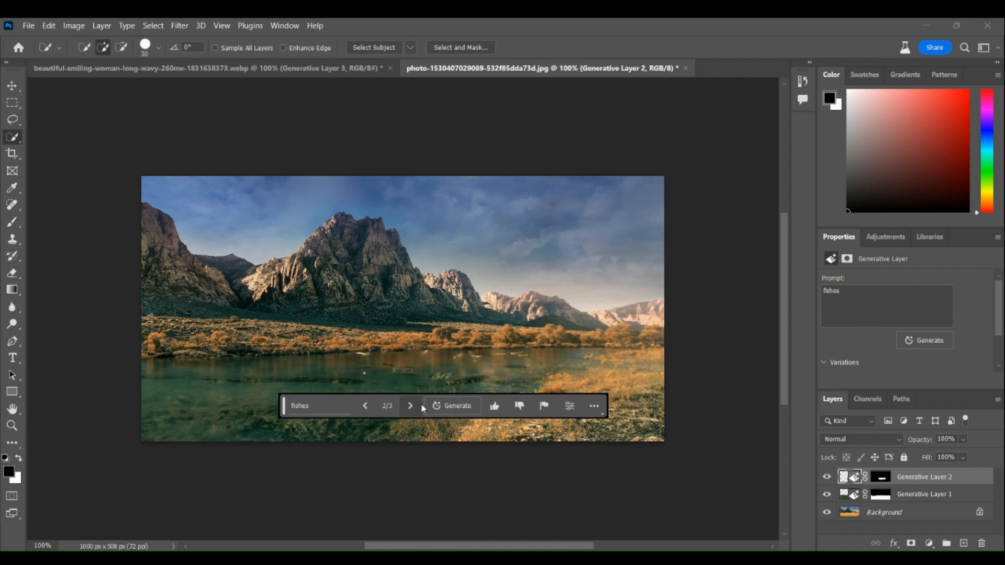
{"action": "left_click", "coordinate": [410, 408]}
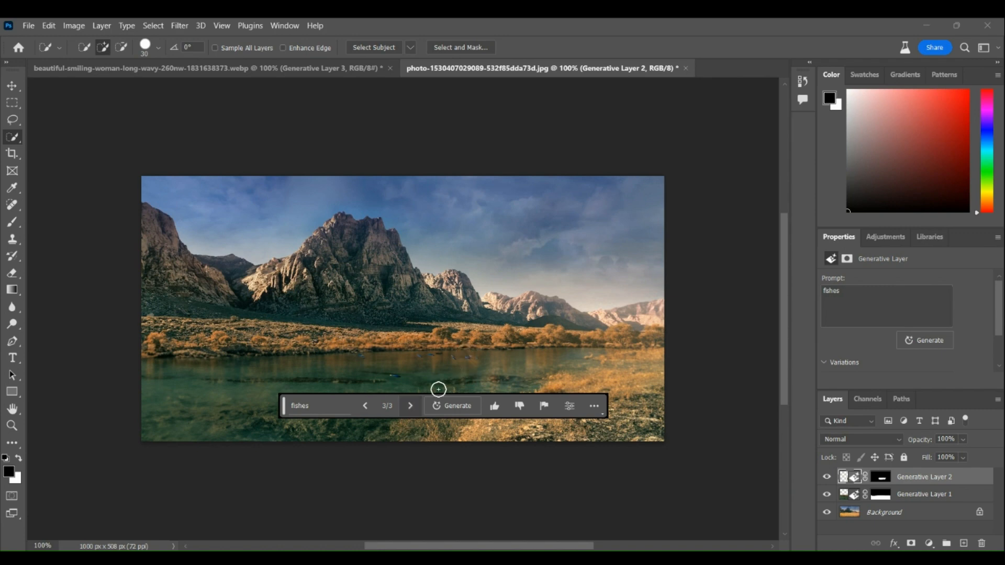
{"action": "left_click", "coordinate": [409, 406]}
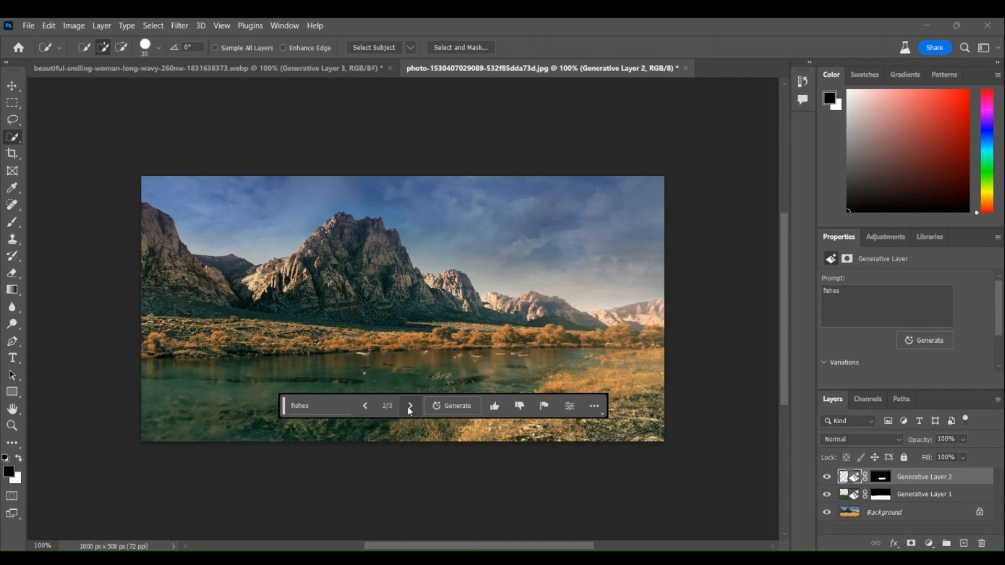
{"action": "left_click", "coordinate": [409, 406]}
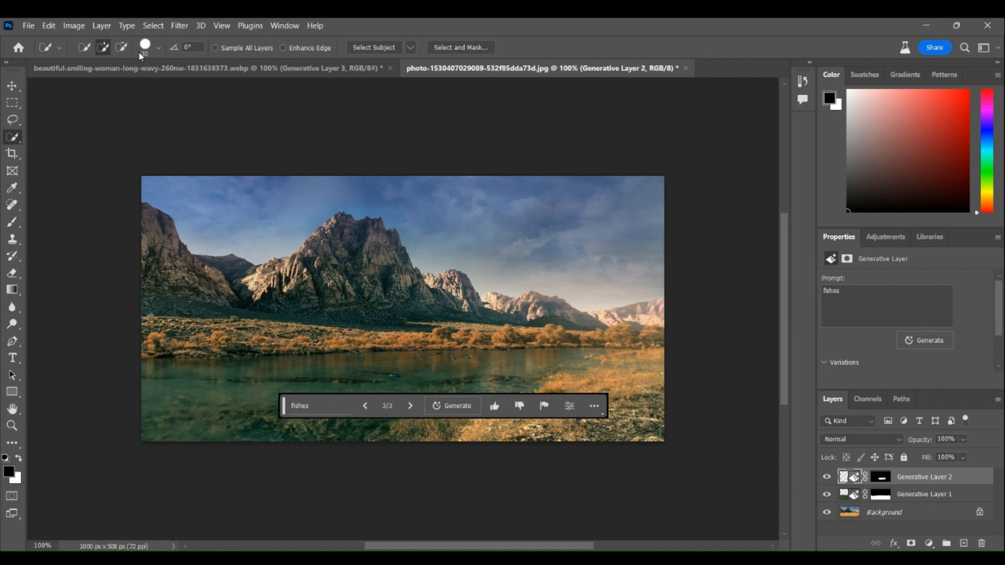
Outline a person-shaped area on the grassy right bank with the Lasso tool, fill it with "man fishing in the sea" and choose the third variation.
{"action": "left_click", "coordinate": [12, 121]}
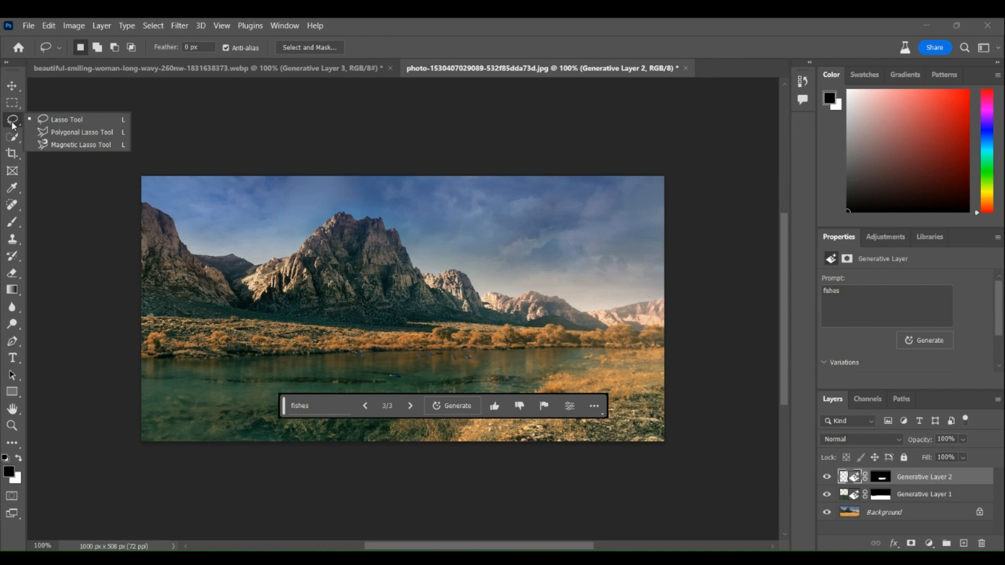
{"action": "left_click_drag", "start_coordinate": [611, 313], "coordinate": [603, 329]}
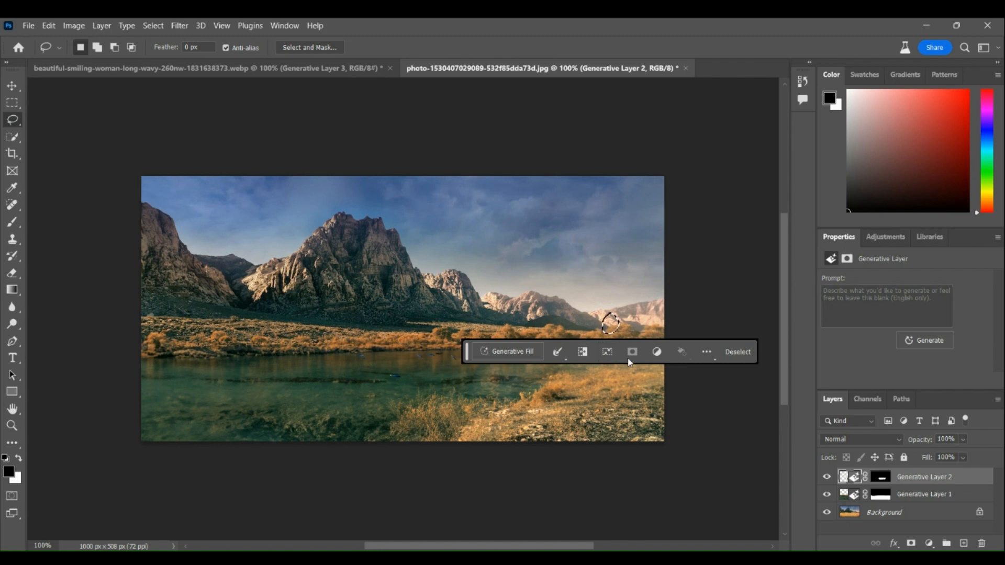
{"action": "key", "text": "ctrl+d"}
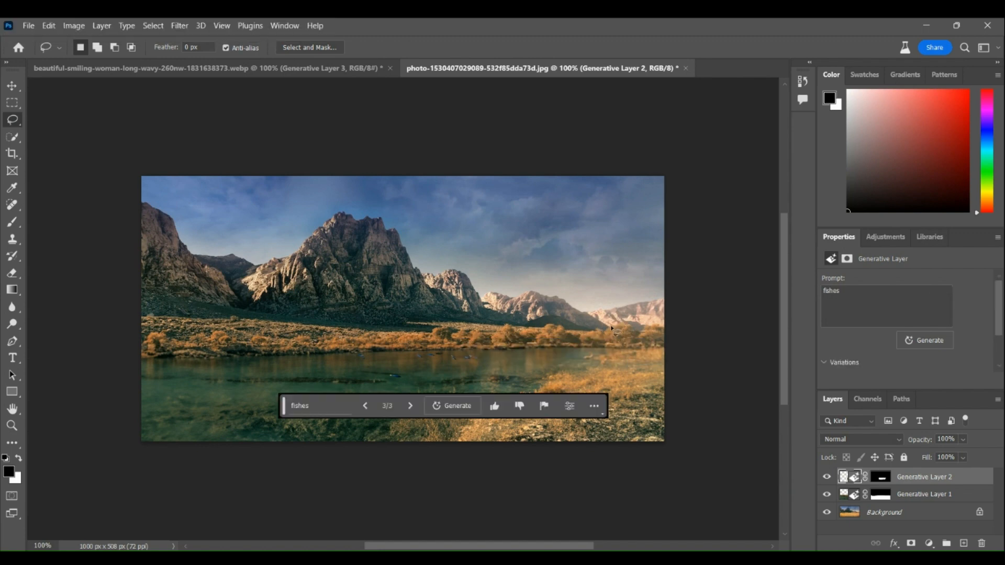
{"action": "mouse_move", "coordinate": [605, 322]}
{"action": "left_mouse_down"}
{"action": "mouse_move", "coordinate": [604, 340]}
{"action": "mouse_move", "coordinate": [601, 327]}
{"action": "mouse_move", "coordinate": [621, 335]}
{"action": "mouse_move", "coordinate": [633, 389]}
{"action": "mouse_move", "coordinate": [596, 391]}
{"action": "mouse_move", "coordinate": [606, 343]}
{"action": "left_mouse_up"}
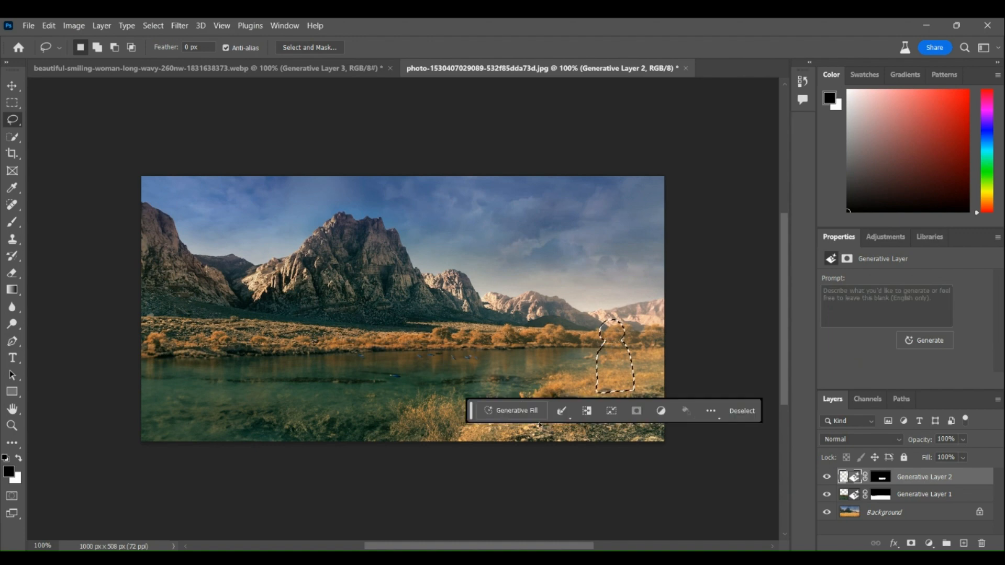
{"action": "left_click", "coordinate": [514, 410]}
{"action": "type", "text": "m"}
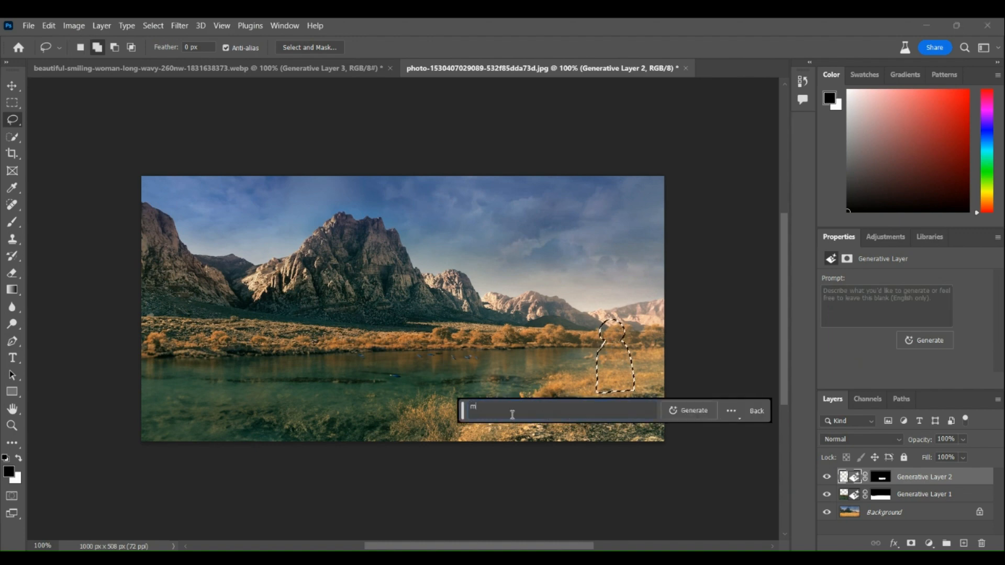
{"action": "type", "text": "an fish"}
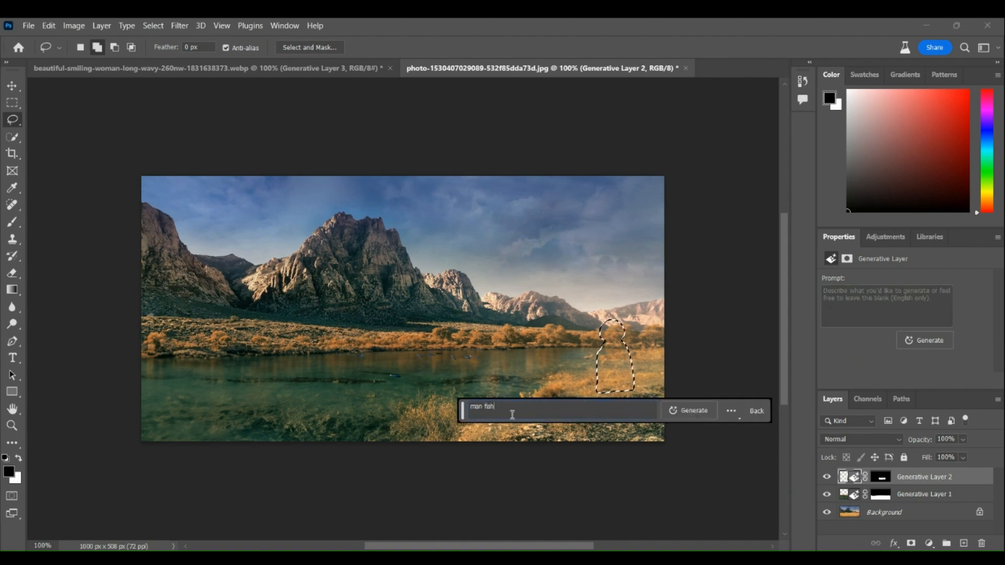
{"action": "type", "text": "ing in the sea"}
{"action": "key", "text": "Return"}
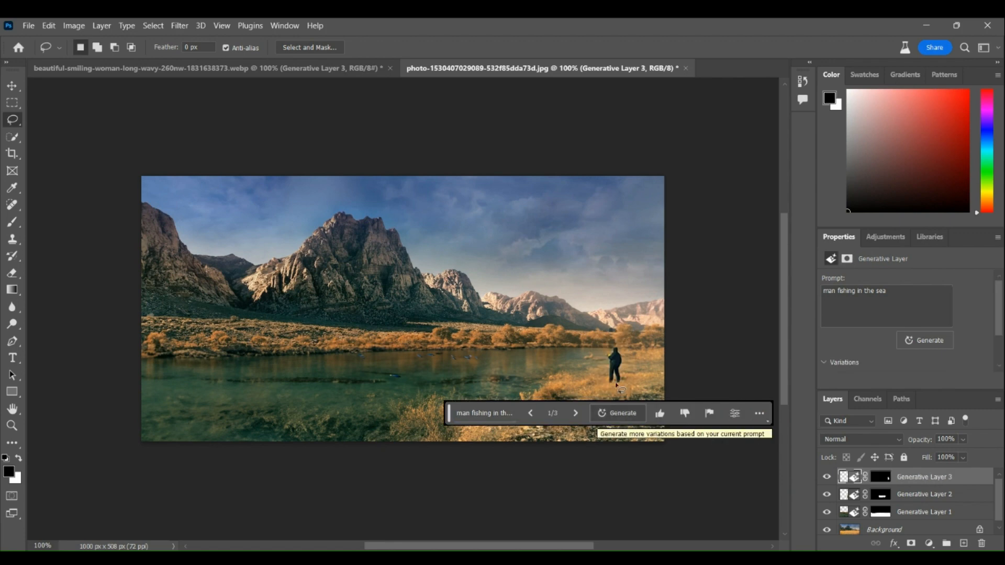
{"action": "left_click", "coordinate": [576, 413]}
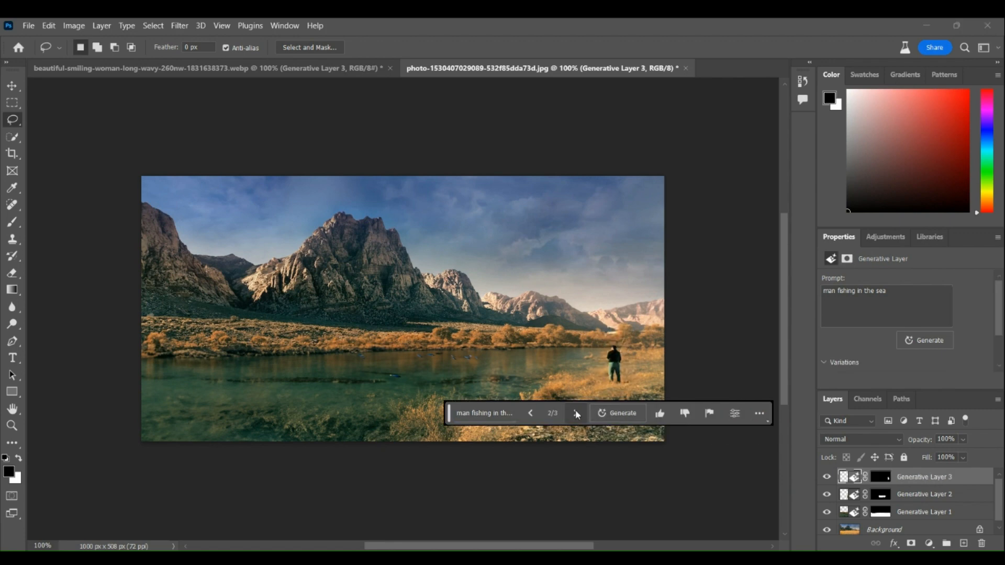
{"action": "left_click", "coordinate": [576, 414]}
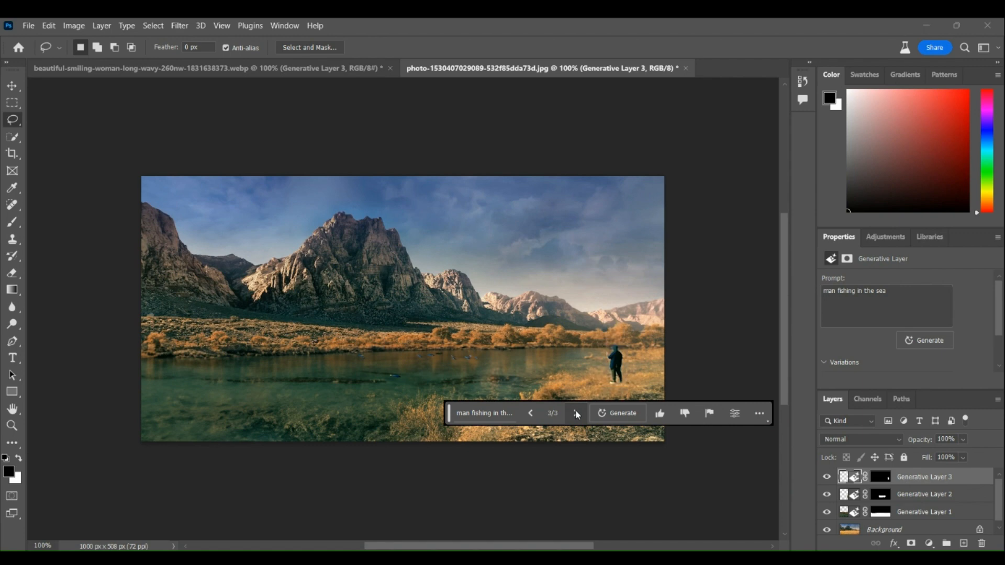